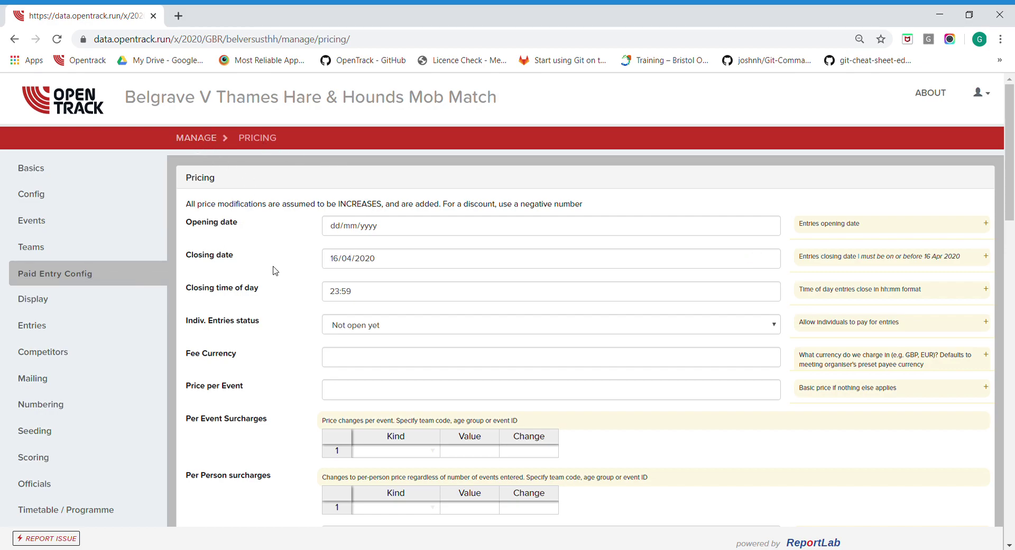
Set entries to open on 15/04/2020 and close on 23/04/2020
scroll(274, 269, "down", 6)
scroll(276, 271, "down", 4)
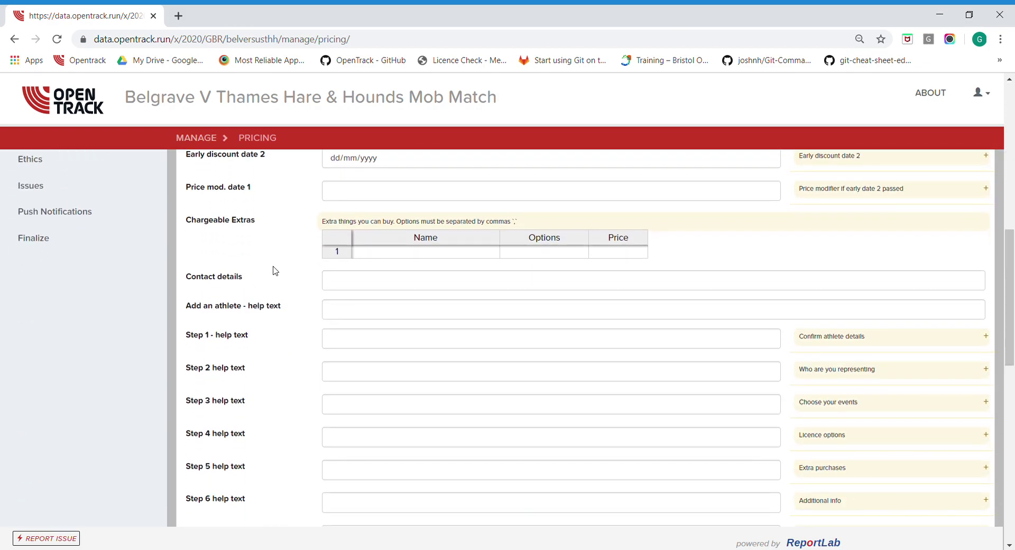
scroll(275, 271, "down", 10)
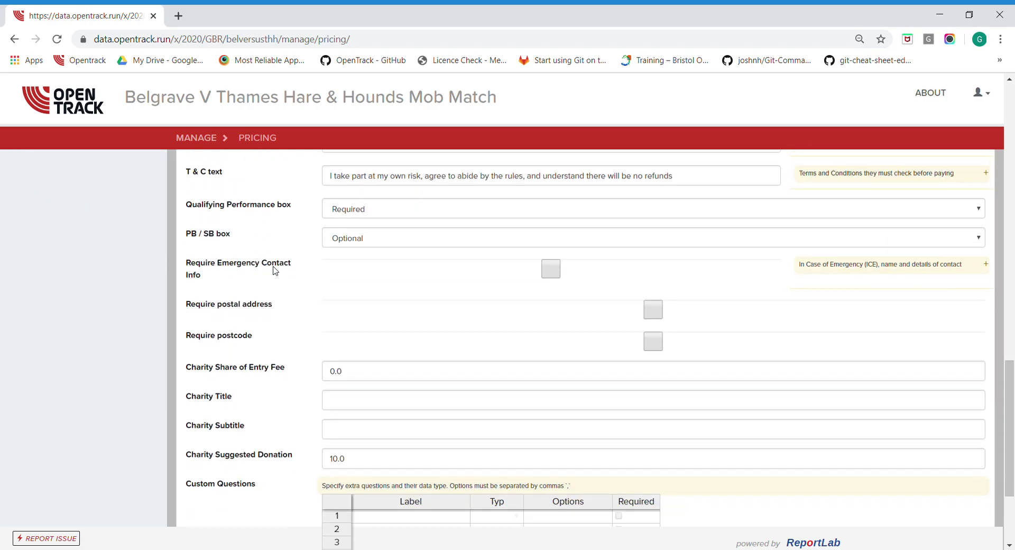
scroll(274, 271, "down", 2)
scroll(274, 269, "up", 20)
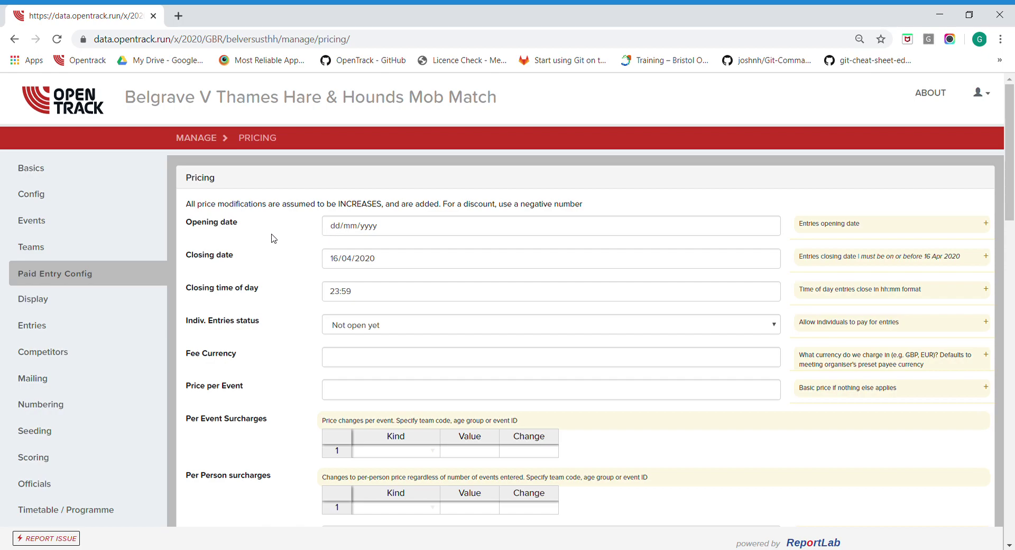
left_click(334, 229)
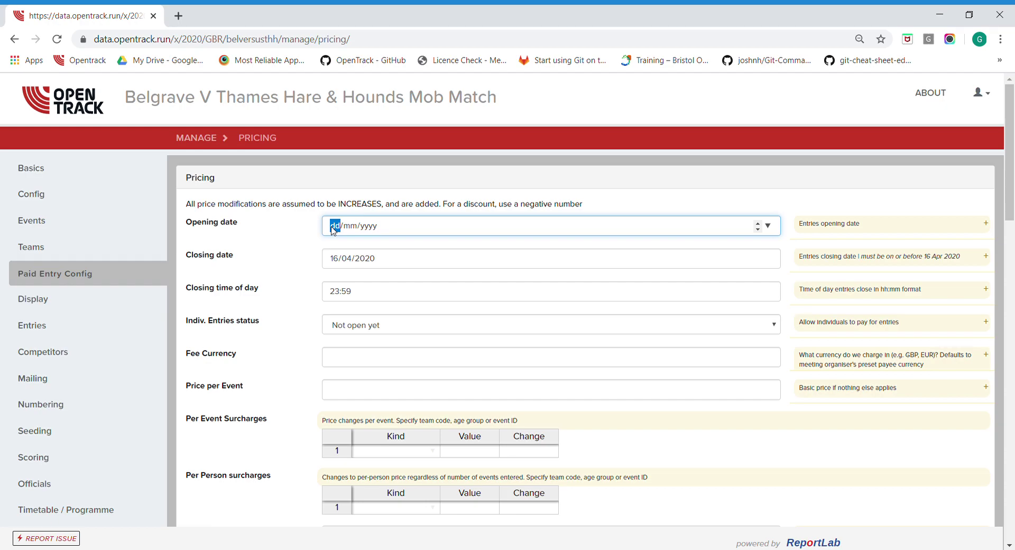
type("15042020")
left_click(342, 257)
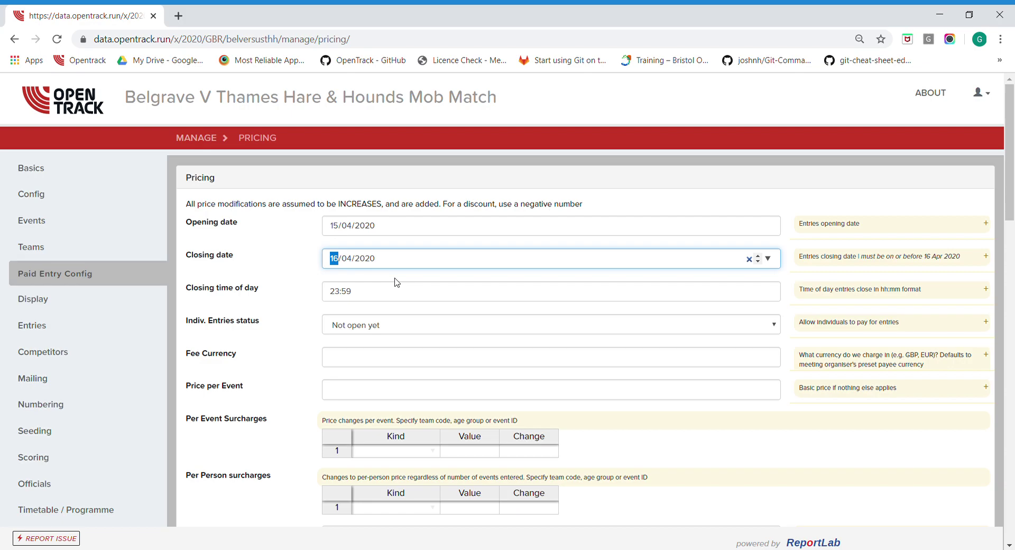
type("2304")
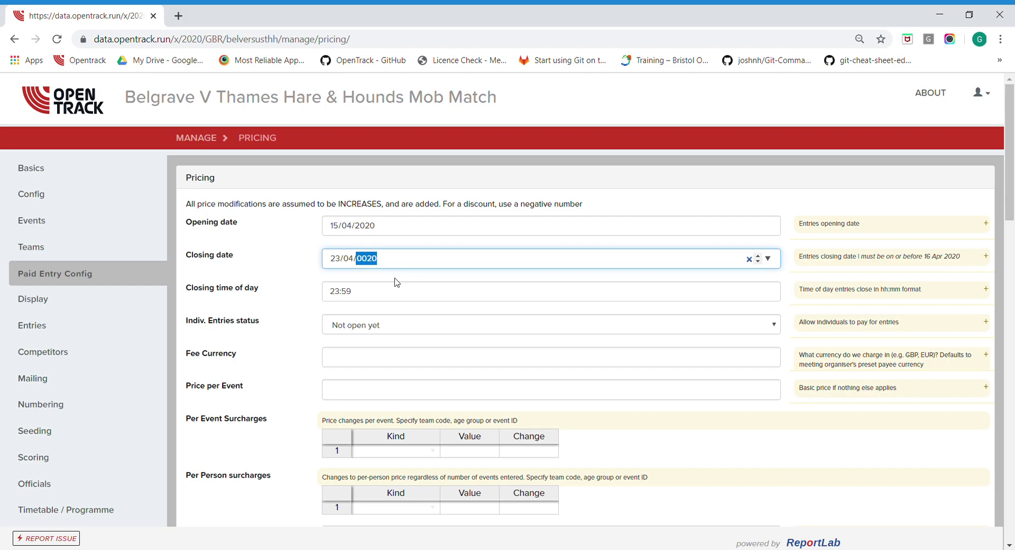
Set the closing time to 12:00 and individual entries to Open for entries
left_click(349, 295)
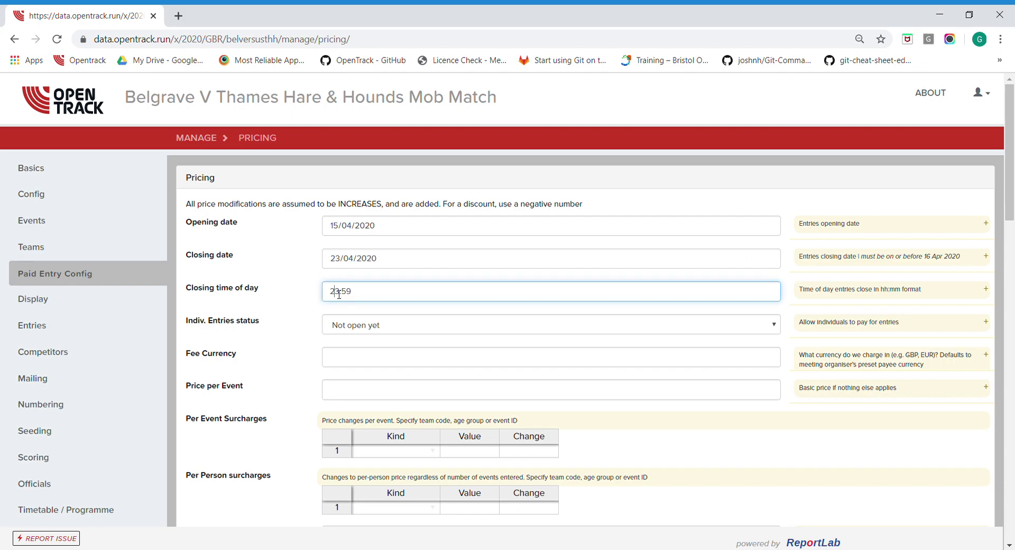
key("shift+Right")
key("shift+Right")
type("12")
key("shift+Right")
key("shift+Right")
key("shift+Right")
type("00")
key("Tab")
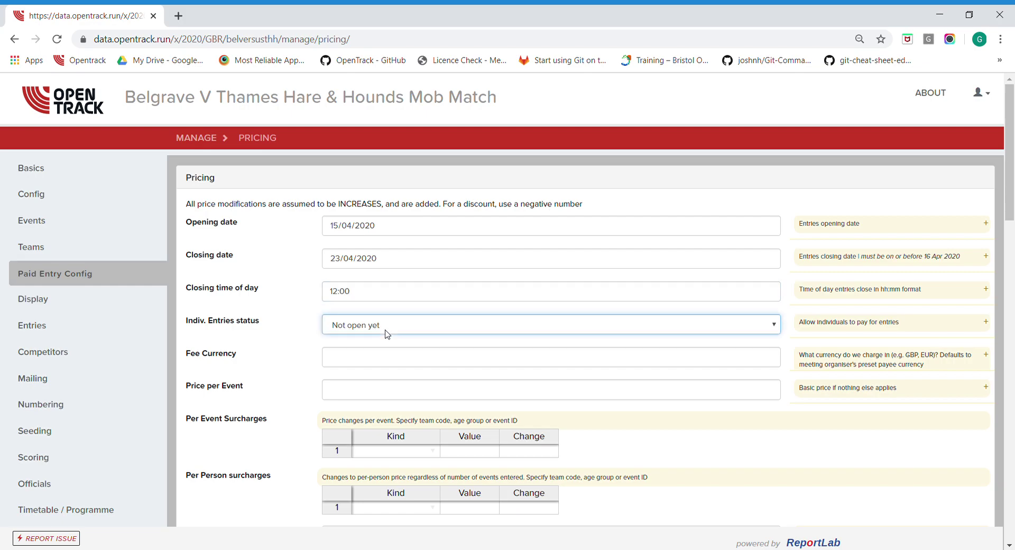
key("Down")
key("Tab")
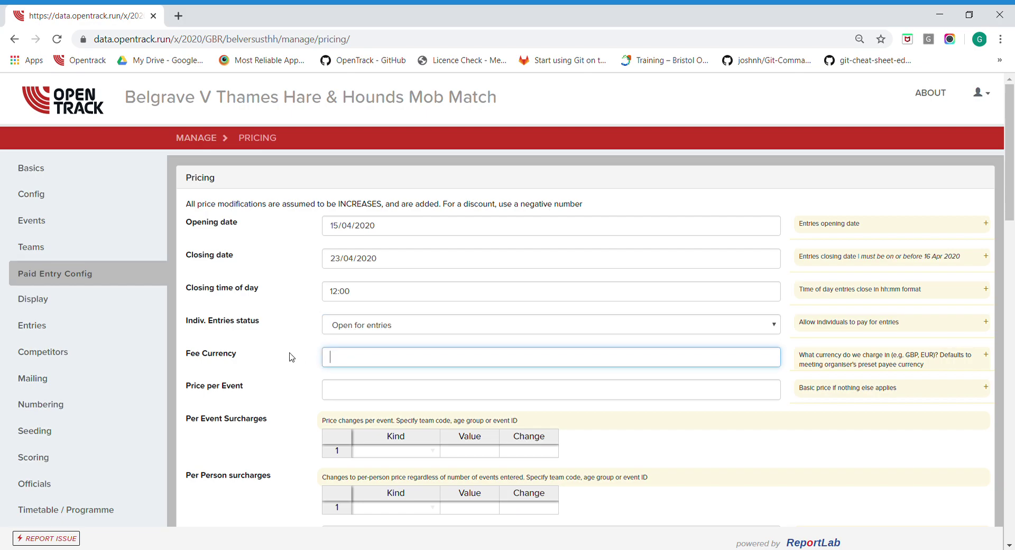
Enter 0.00 as the Price per Event, leaving Fee Currency blank
scroll(290, 356, "down", 1)
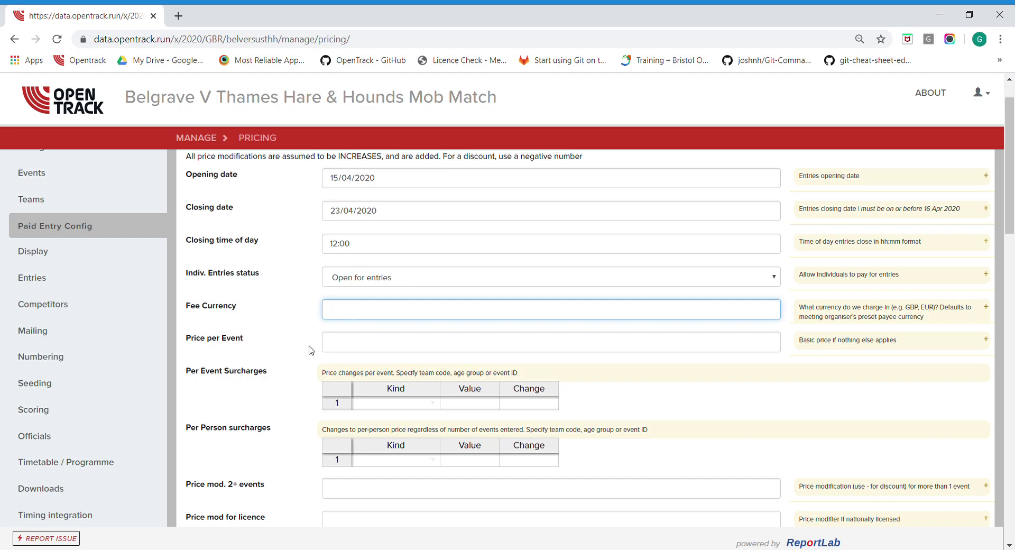
scroll(312, 348, "down", 1)
left_click(359, 276)
type("0.00")
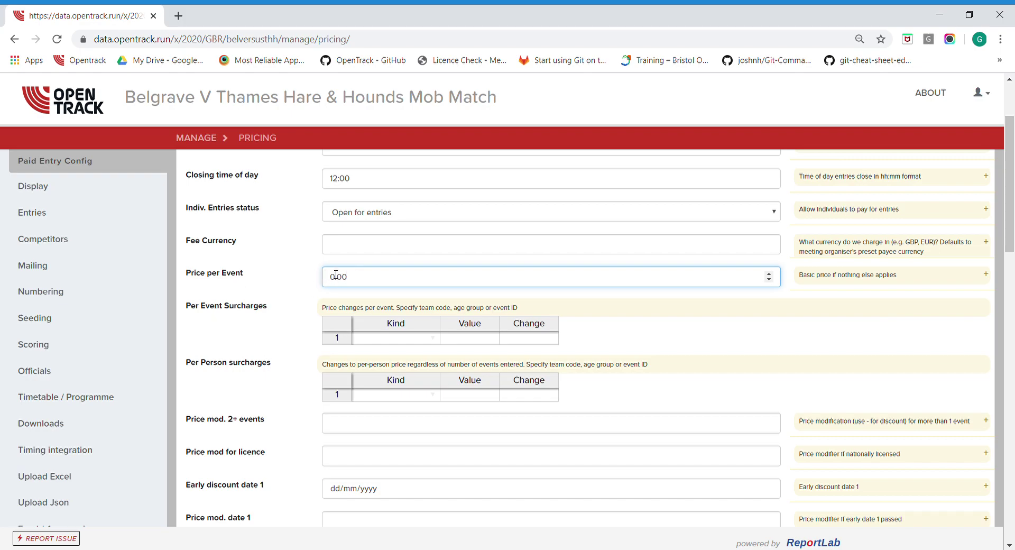
scroll(267, 330, "down", 1)
scroll(267, 330, "down", 1)
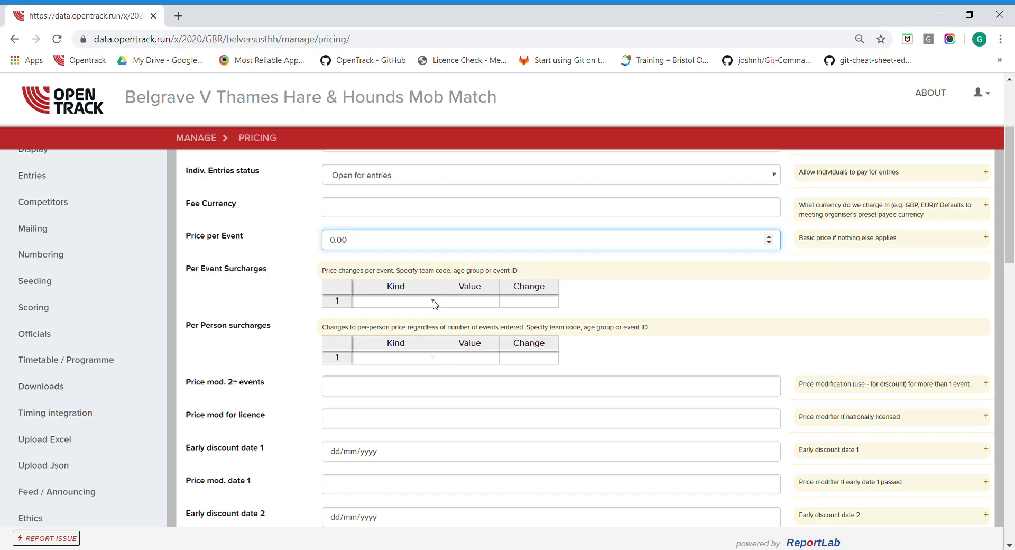
Fill the first surcharge row with kind TEAM, value THH and change 1.00
left_click(434, 303)
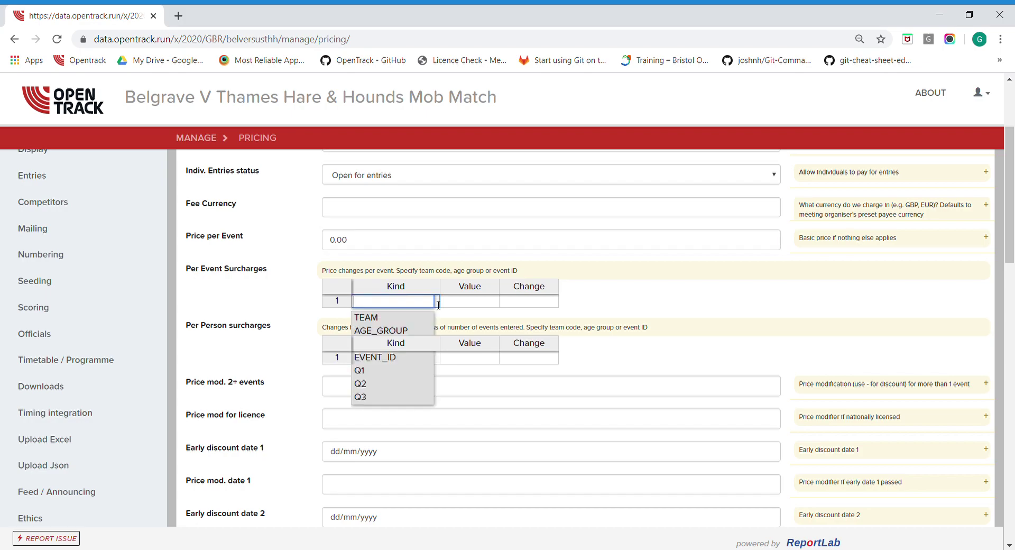
left_click(389, 319)
key("Tab")
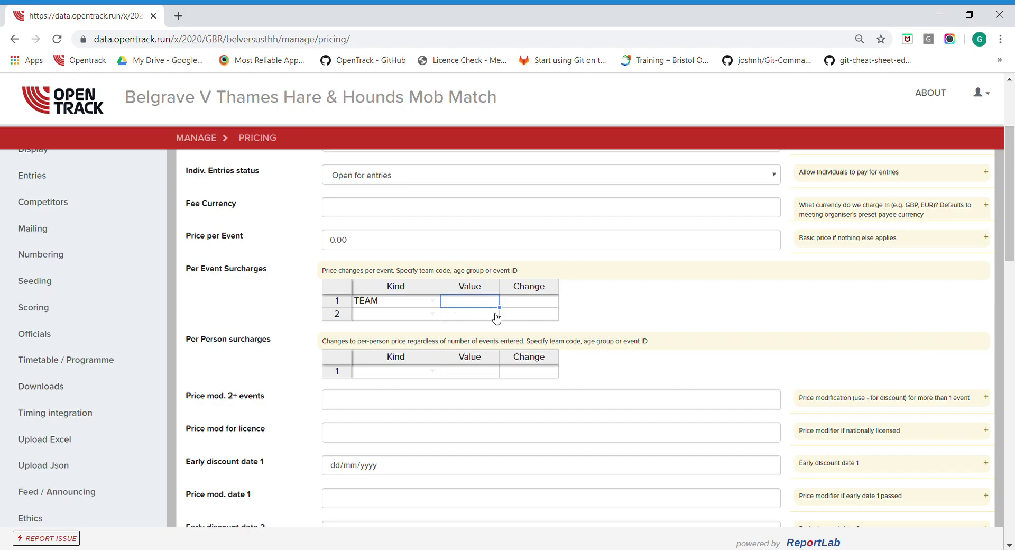
type("THH")
key("Tab")
type("1.00")
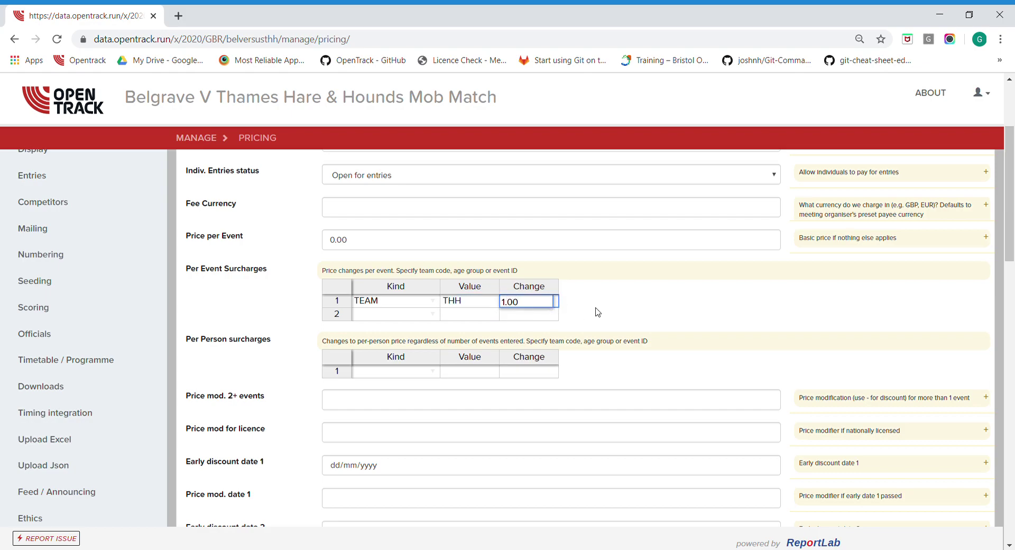
left_click(635, 311)
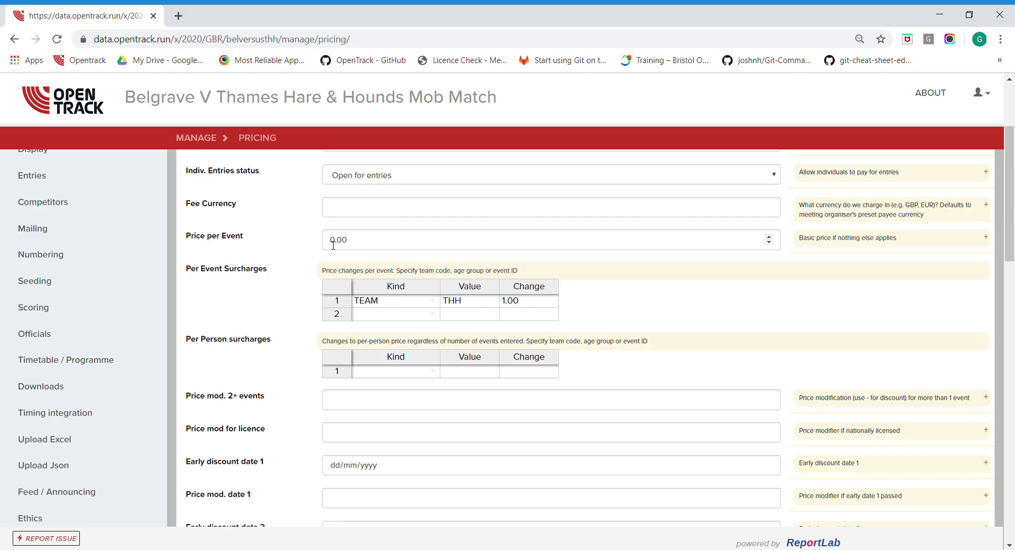
scroll(276, 311, "down", 1)
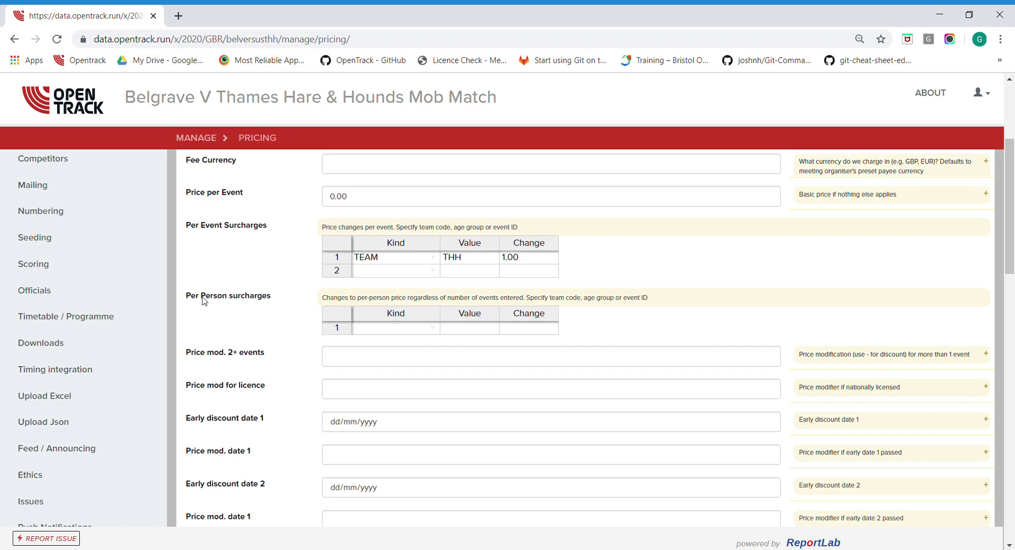
left_click_drag(188, 296, 275, 307)
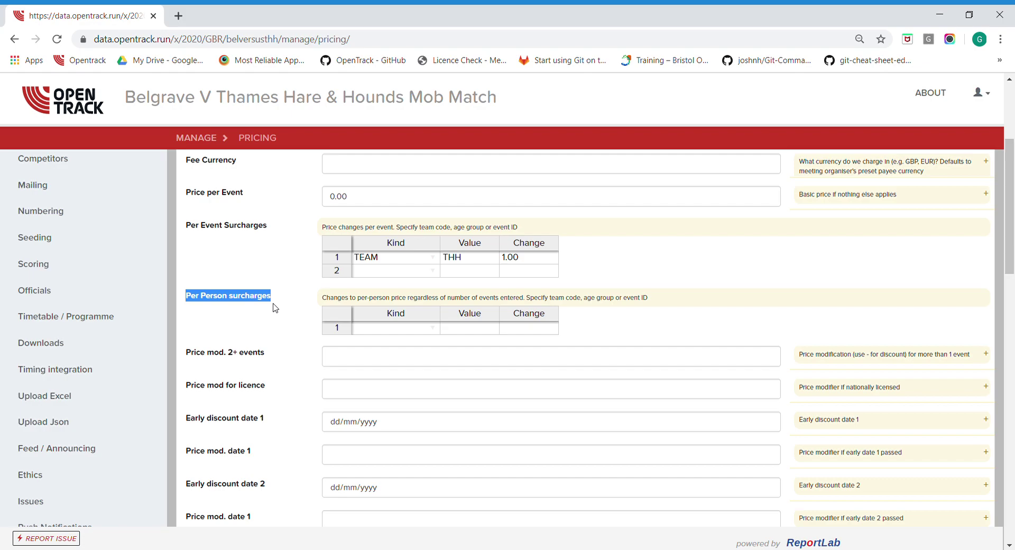
left_click_drag(376, 329, 530, 335)
left_click_drag(531, 259, 378, 264)
left_click(662, 288)
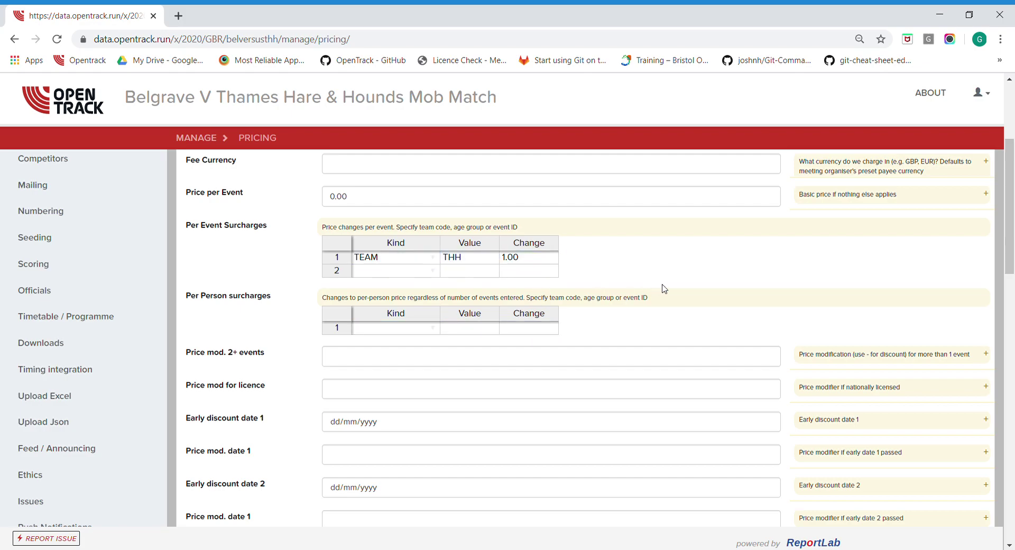
left_click(432, 329)
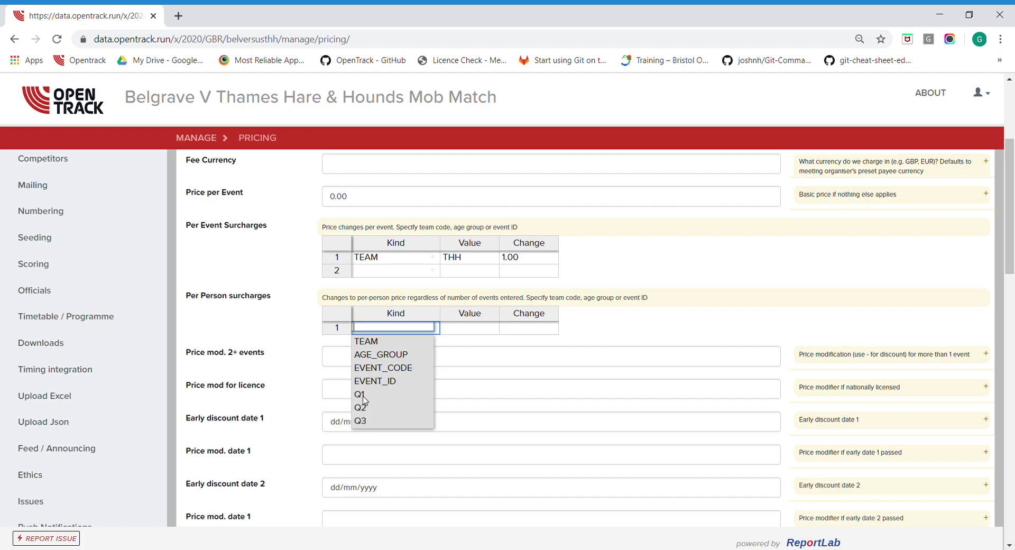
left_click(604, 332)
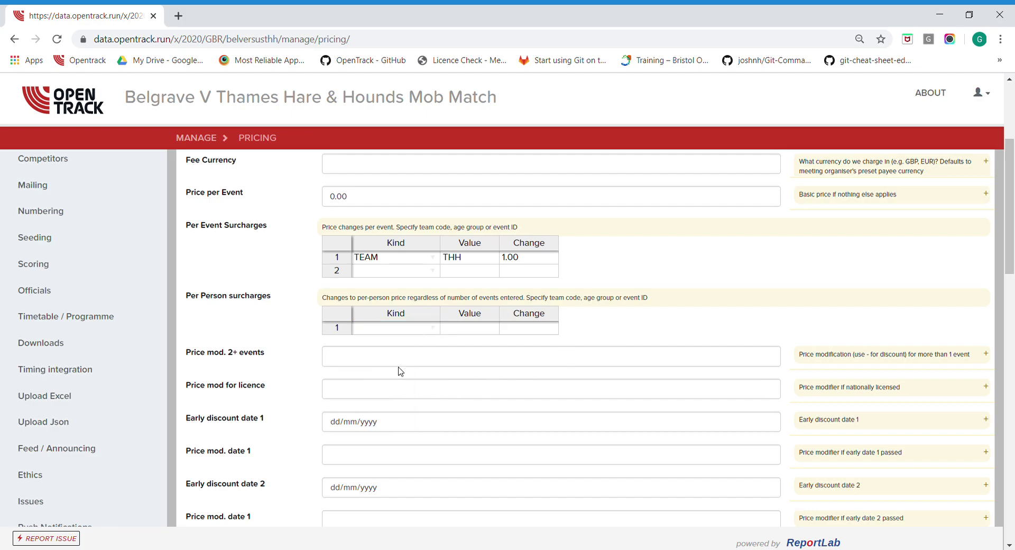
scroll(400, 371, "down", 3)
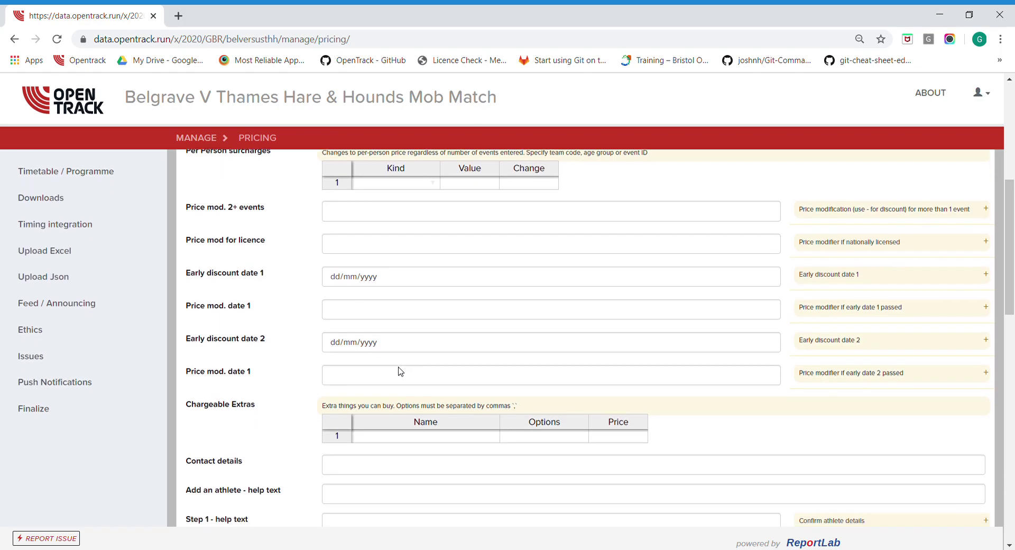
left_click_drag(186, 205, 277, 211)
left_click(290, 213)
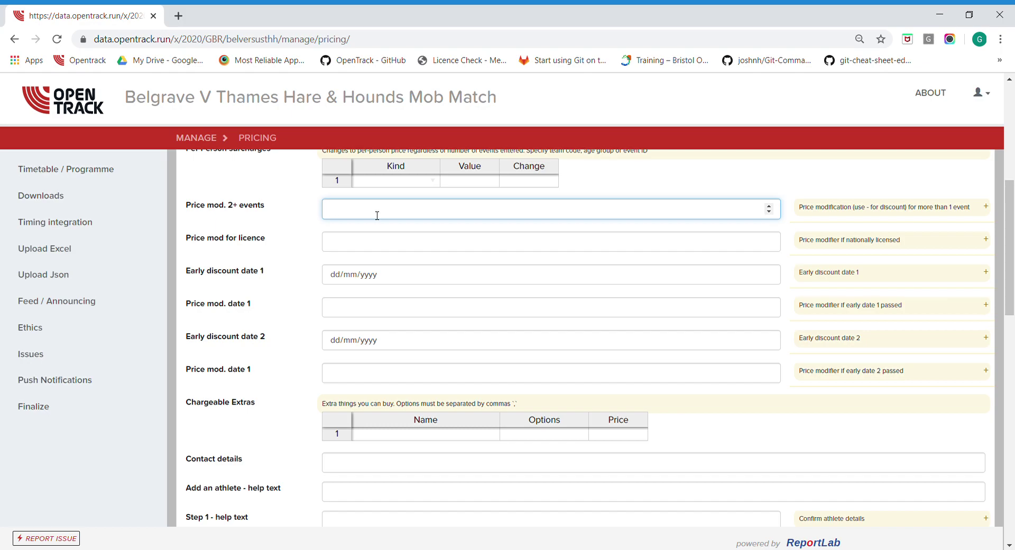
left_click_drag(278, 242, 185, 241)
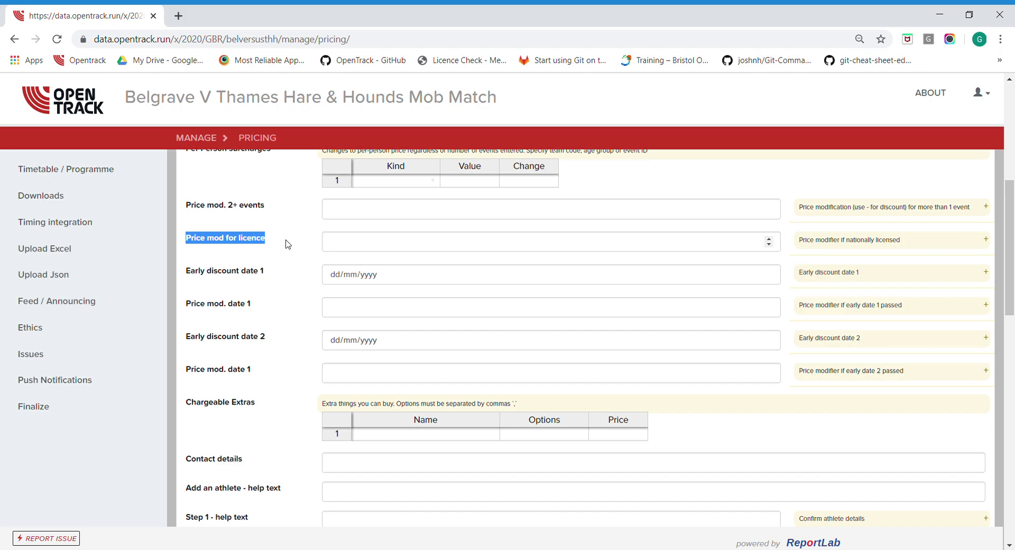
left_click(287, 244)
scroll(287, 244, "down", 2)
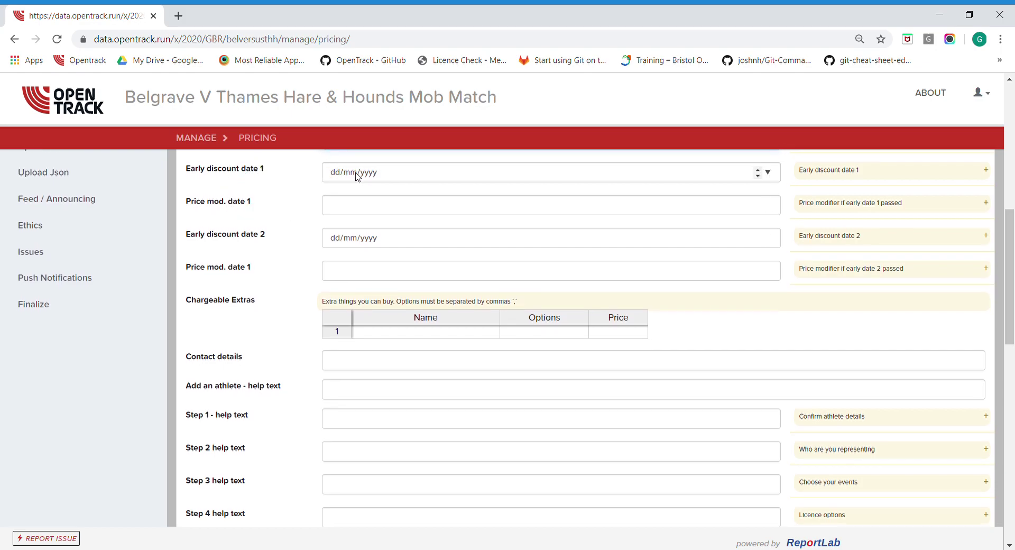
left_click(337, 211)
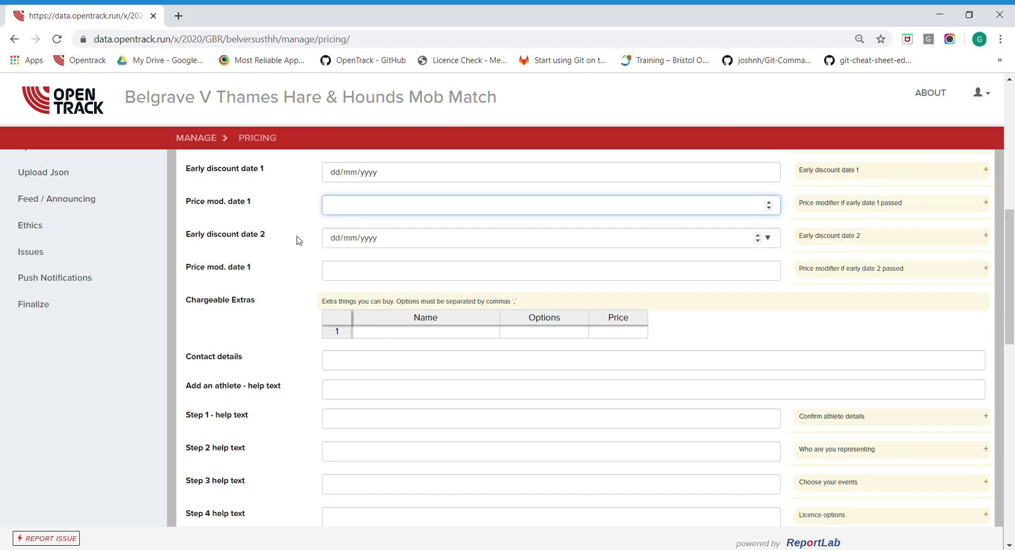
scroll(296, 239, "down", 1)
left_click_drag(186, 170, 290, 170)
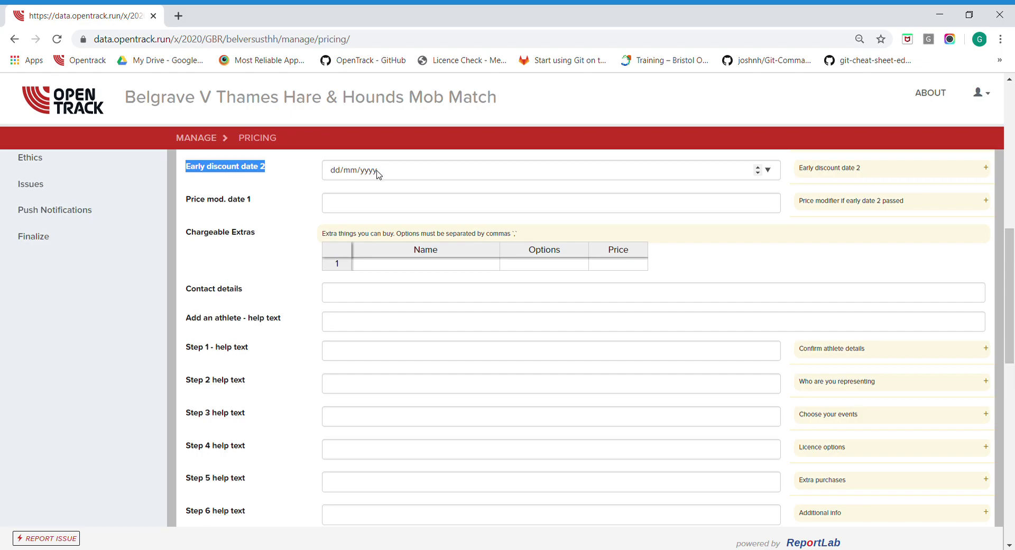
left_click_drag(188, 200, 262, 199)
left_click(230, 245)
scroll(227, 245, "down", 1)
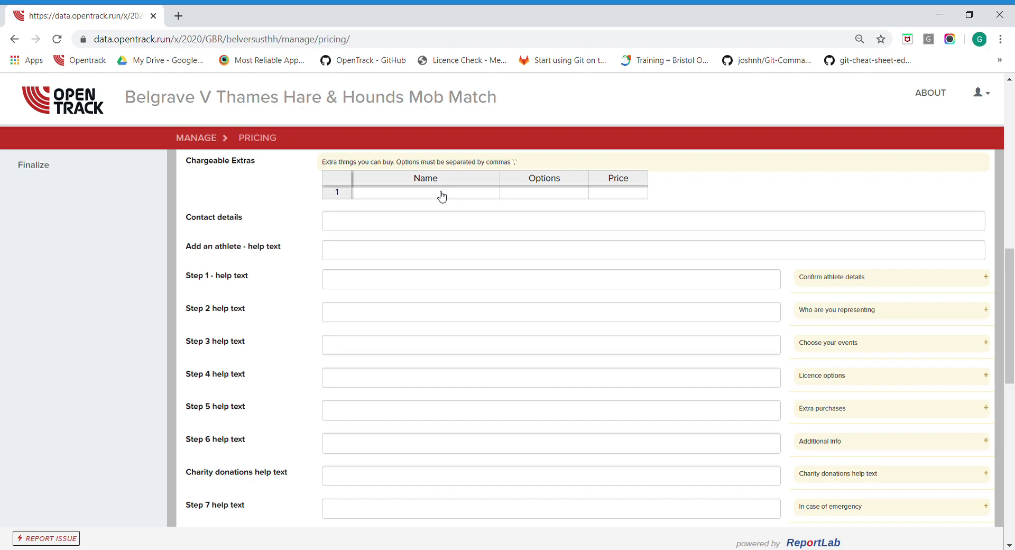
Add a 'T Shirt' extra with options S,M,L at a price of 5.00
left_click(436, 198)
type("T Shirt")
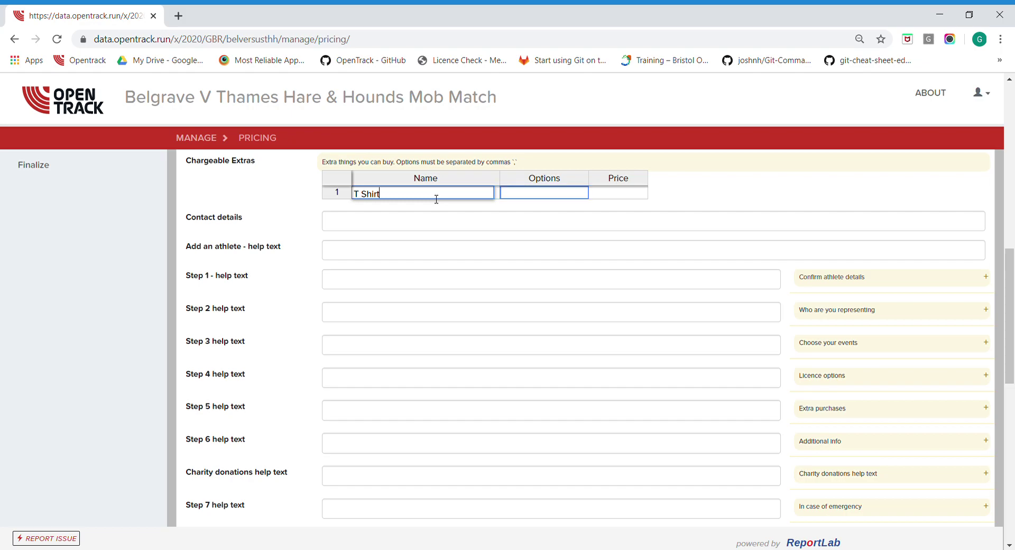
key("Tab")
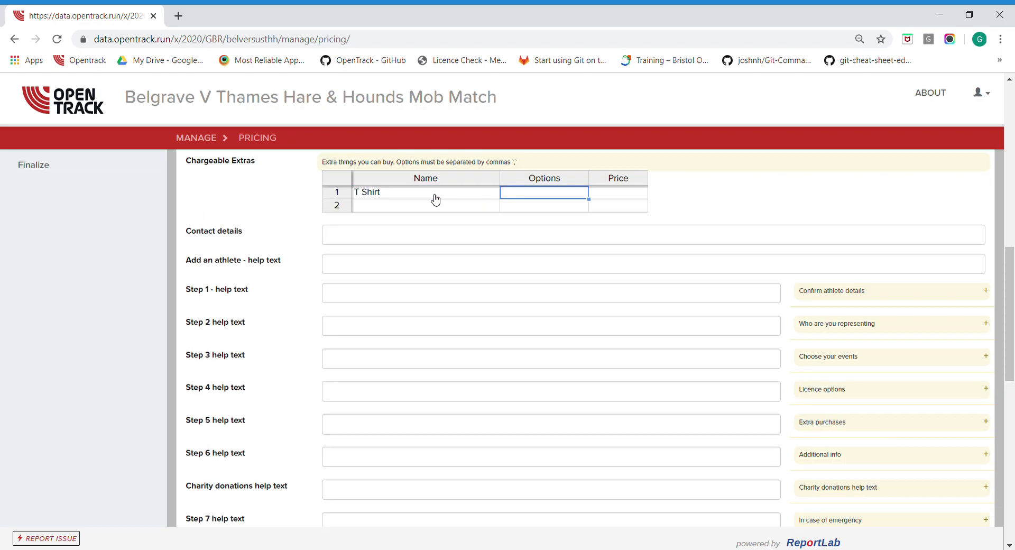
type("S,M,L")
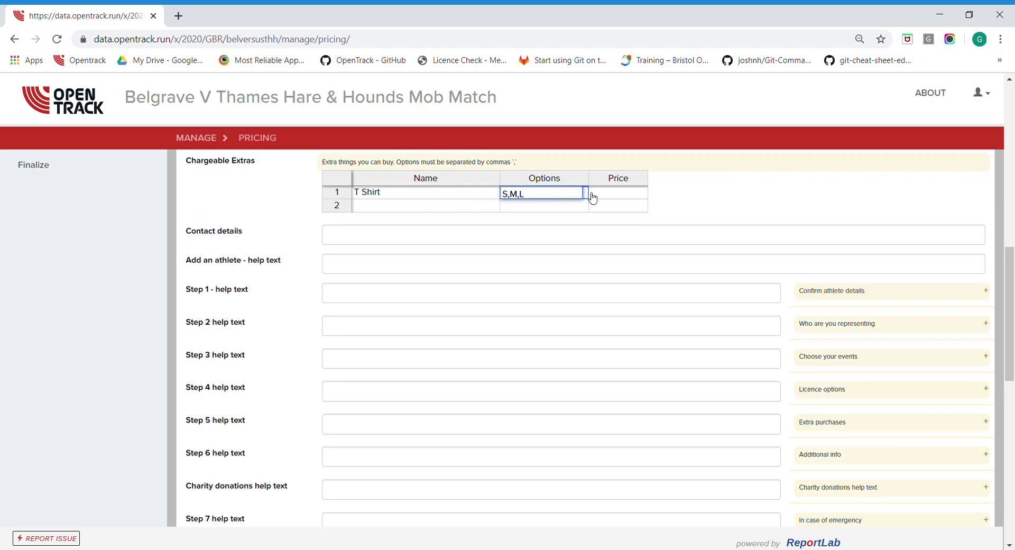
left_click(607, 198)
type("5.00")
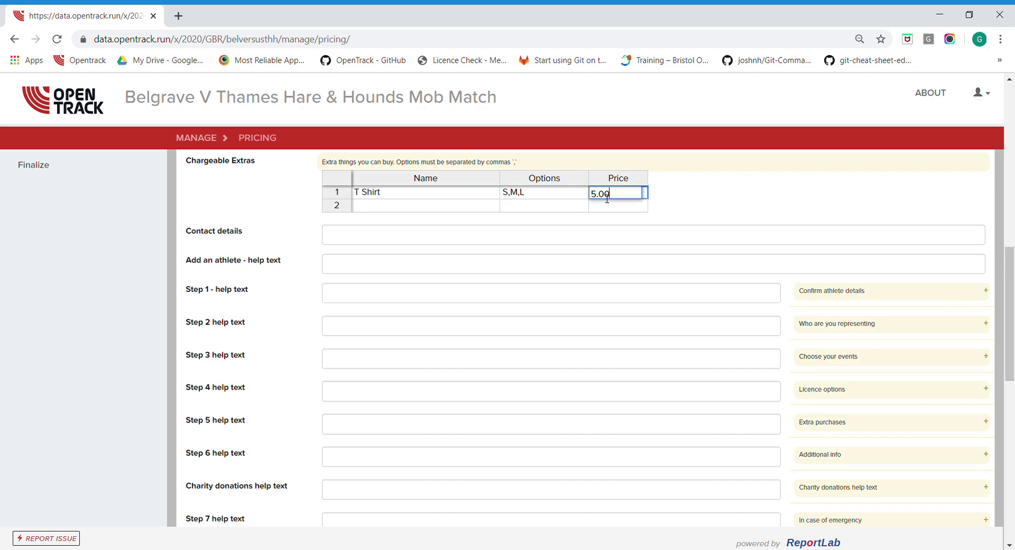
left_click(687, 206)
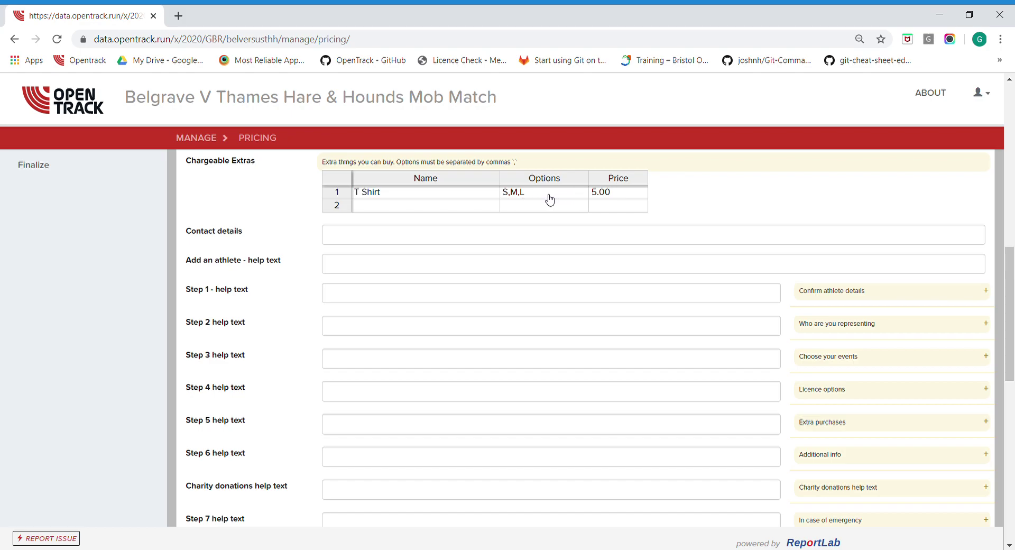
Enter the support e-mail address in Contact details
scroll(479, 236, "down", 2)
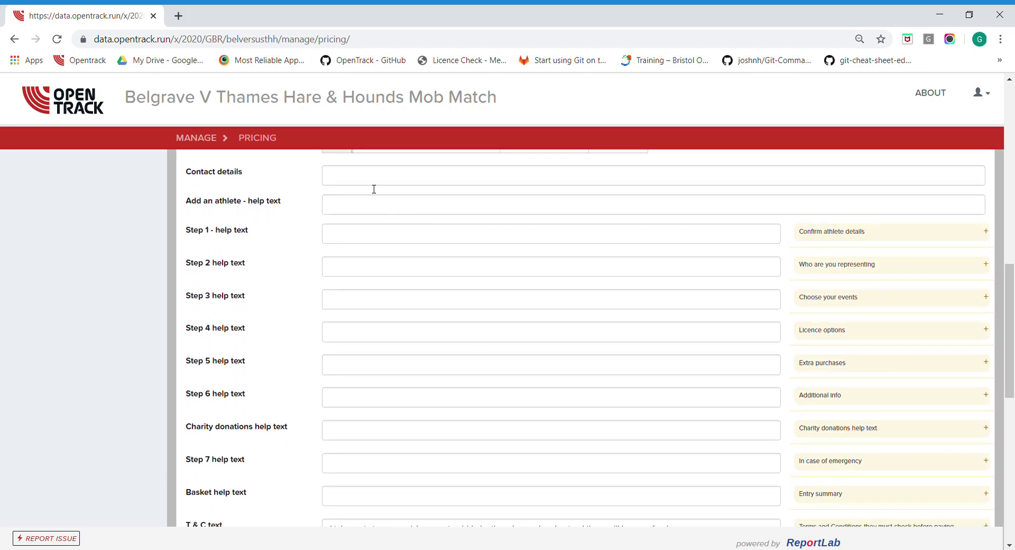
left_click(369, 181)
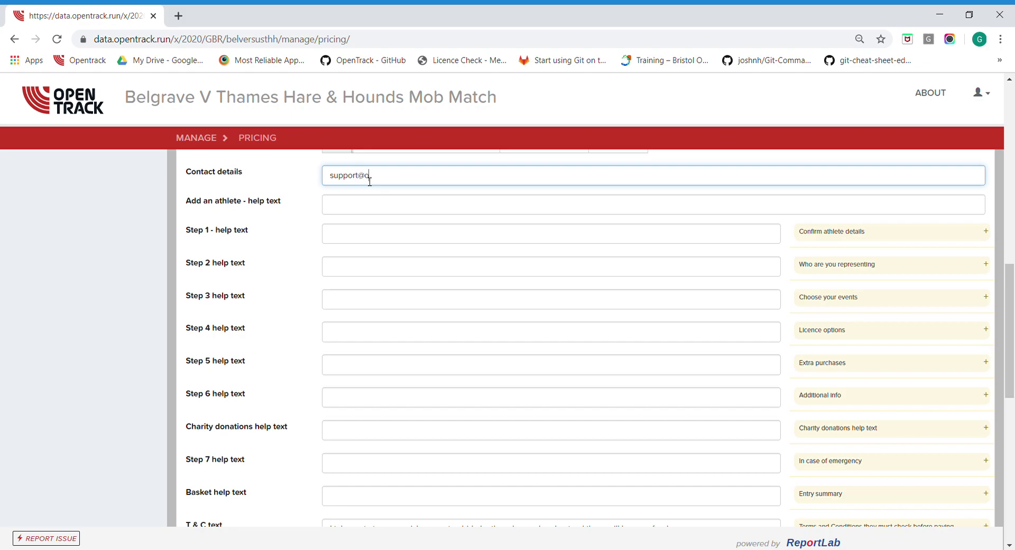
left_click(286, 183)
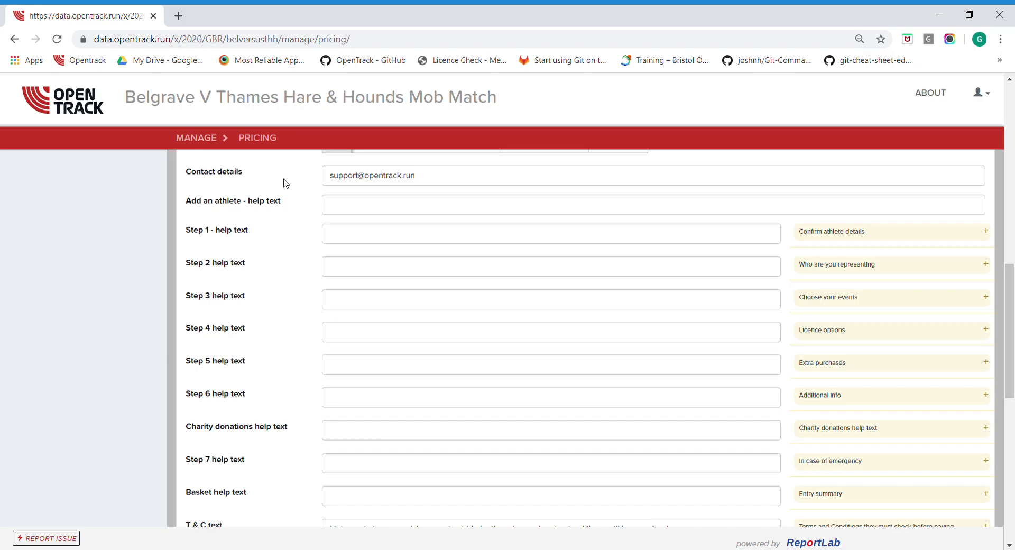
Reuse a saved Add an athlete help text, replacing its EUR prices sentence with 'Start to yype your name and click it if it appears'
scroll(280, 222, "down", 1)
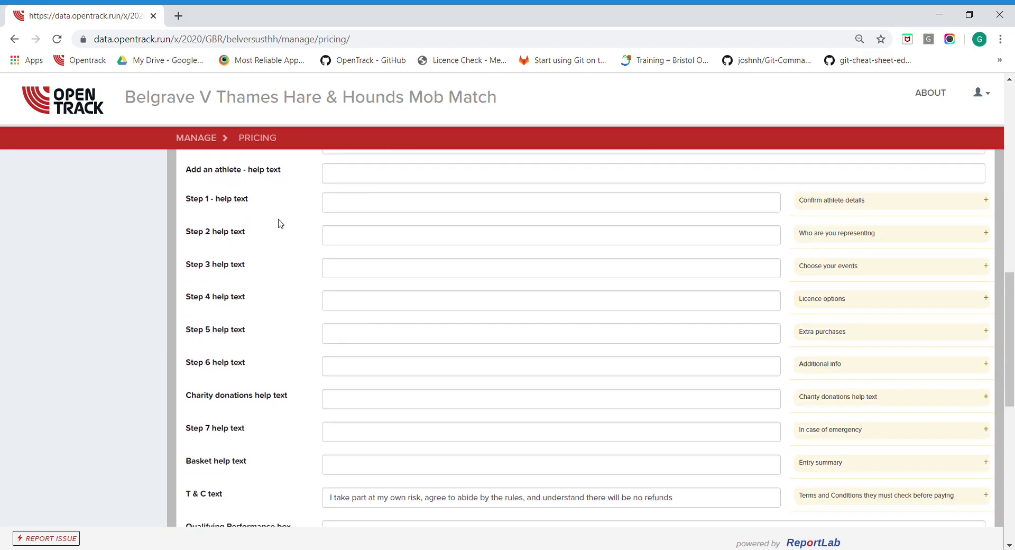
left_click(372, 179)
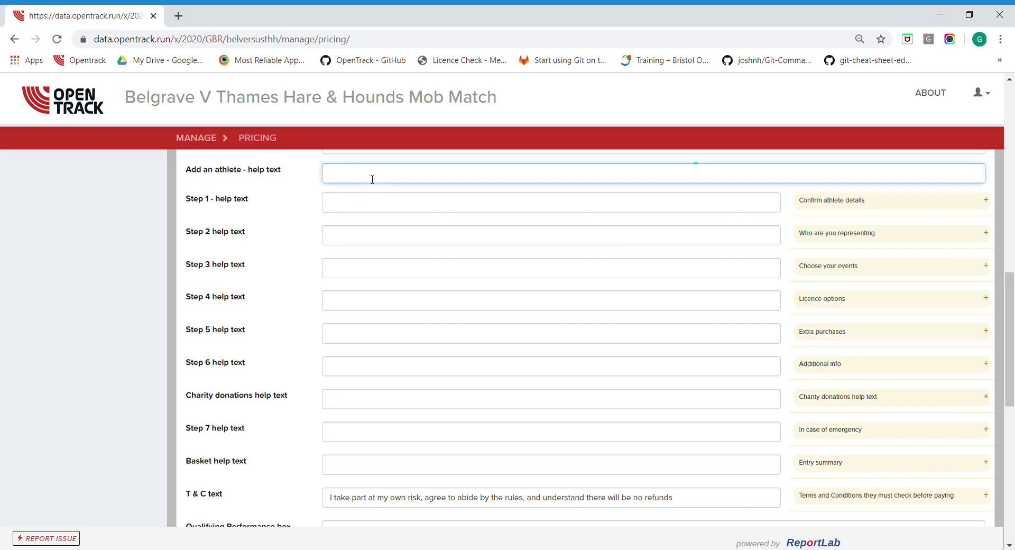
left_click(405, 299)
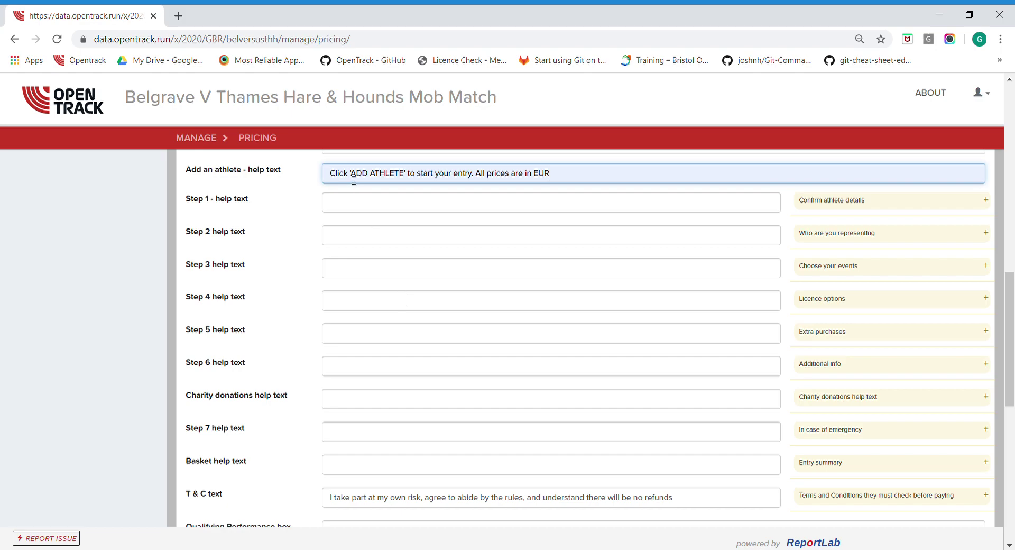
left_click_drag(559, 173, 256, 157)
key("BackSpace")
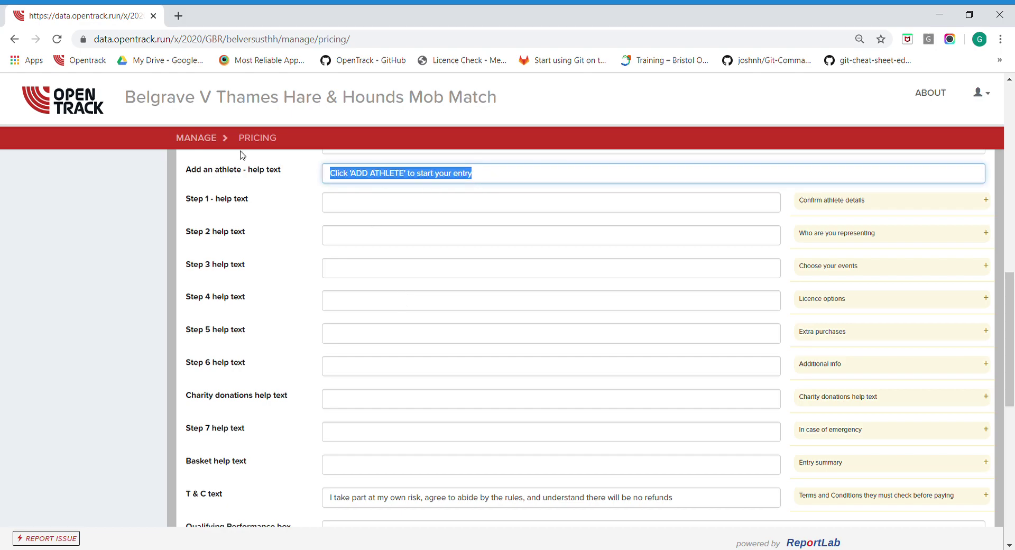
type("Star")
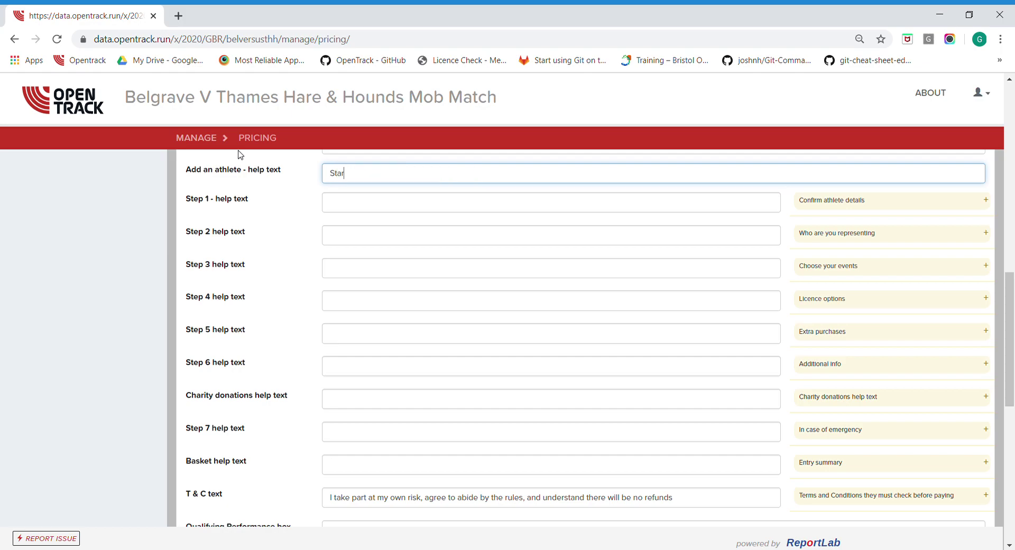
type("t to yype your name and click it if it appears.")
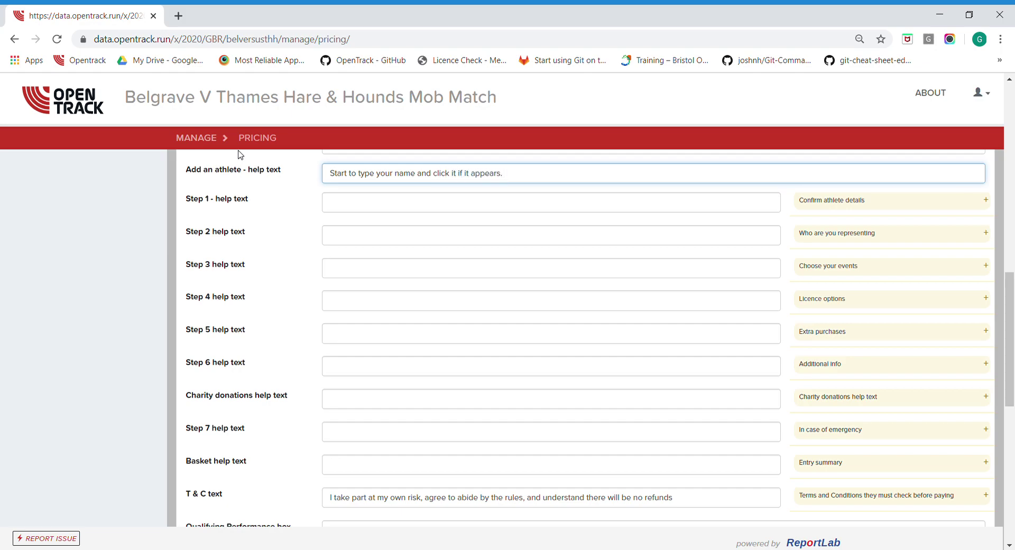
Fill the Step 1 and Step 2 help texts from saved suggestions, leaving Step 3 empty
left_click(360, 211)
left_click(329, 224)
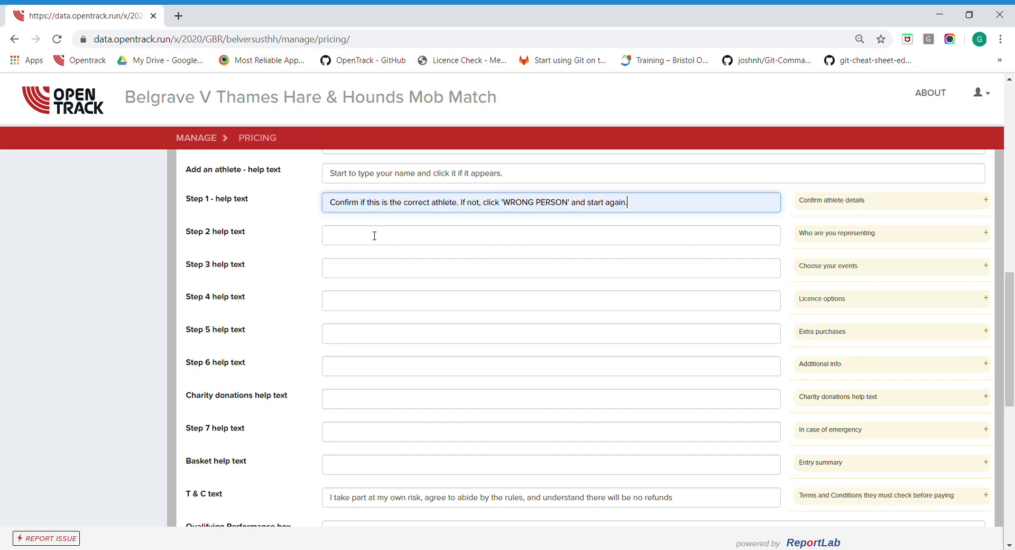
left_click(403, 243)
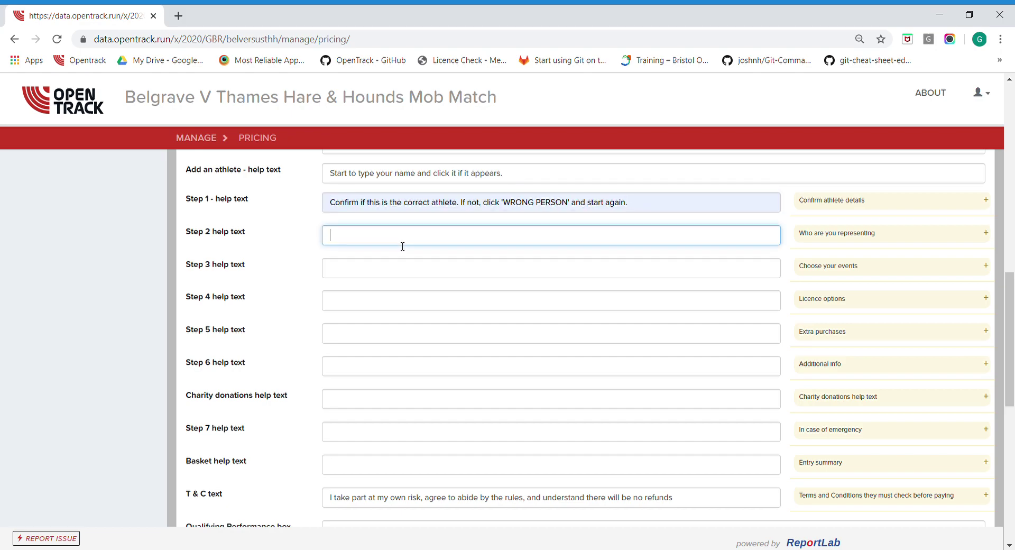
left_click(401, 258)
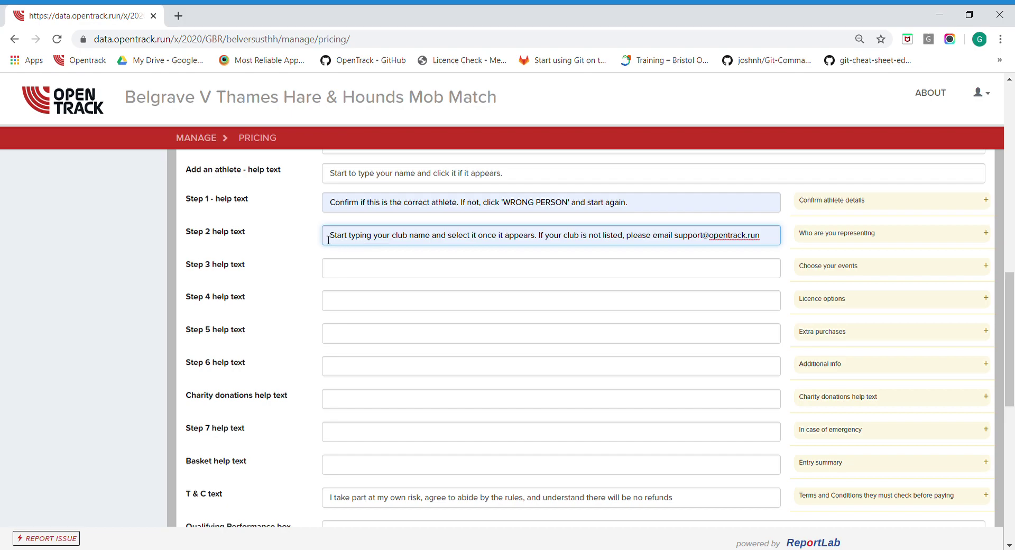
left_click_drag(333, 239, 533, 240)
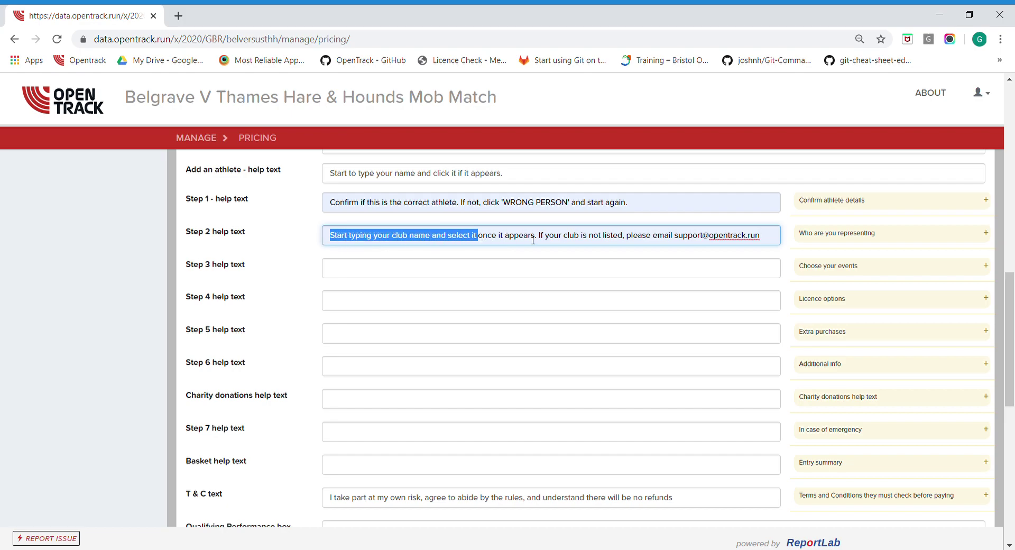
left_click(603, 243)
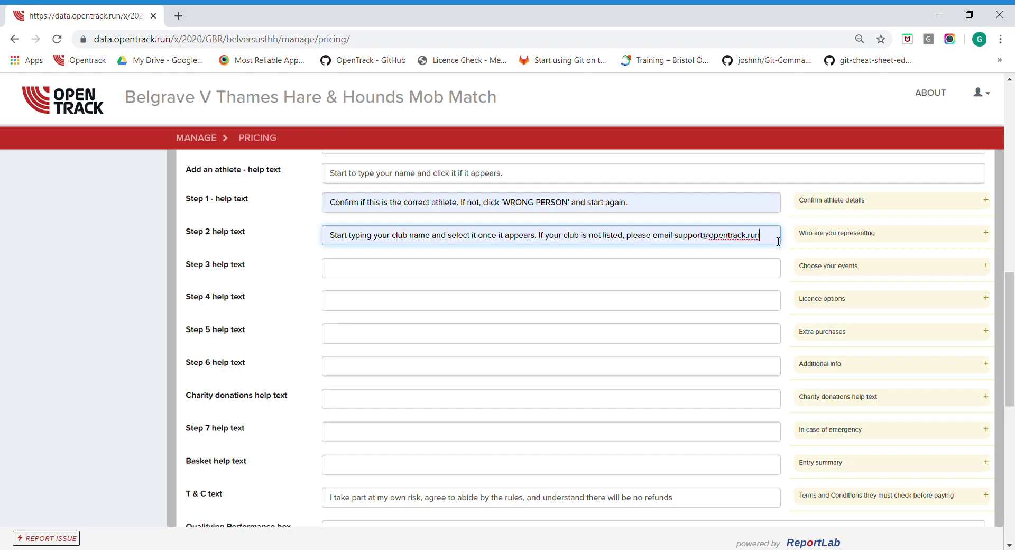
left_click(245, 264)
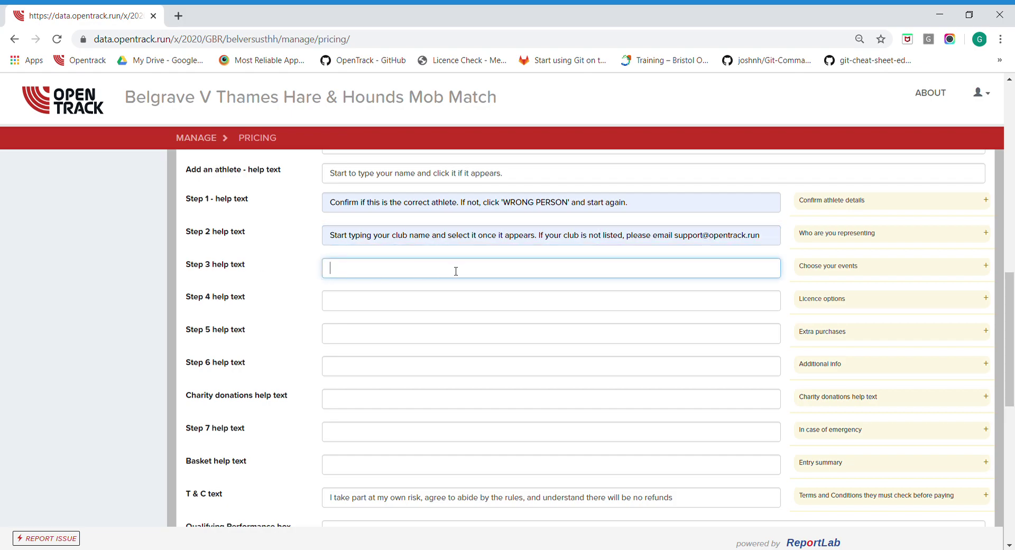
left_click(301, 283)
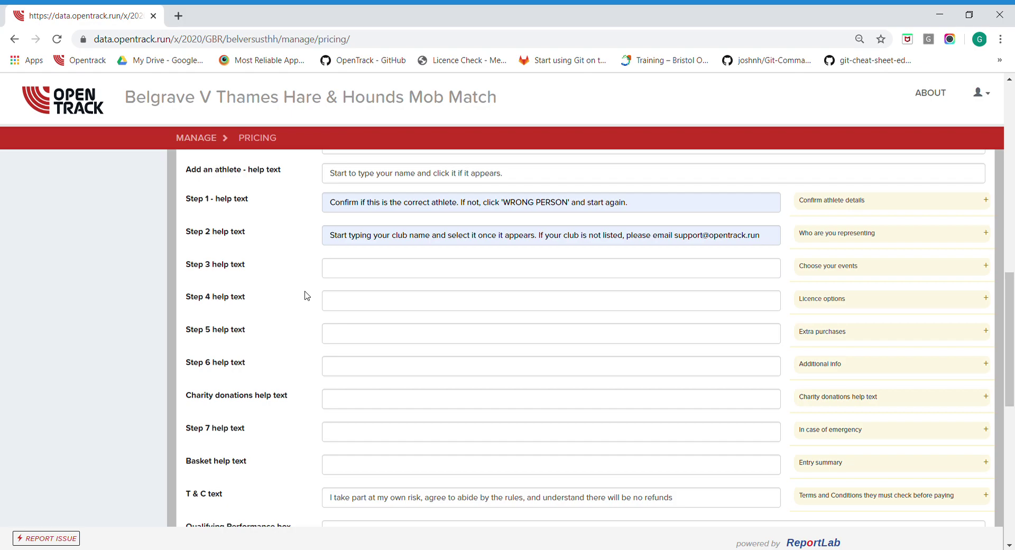
Scroll through the remaining help texts and highlight the Step 6 label
scroll(307, 295, "down", 2)
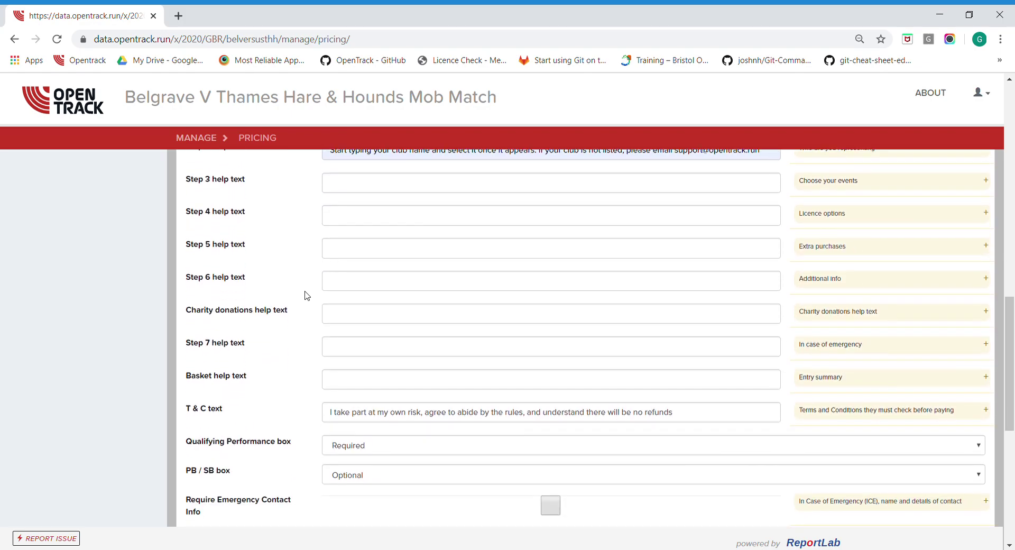
scroll(305, 295, "down", 1)
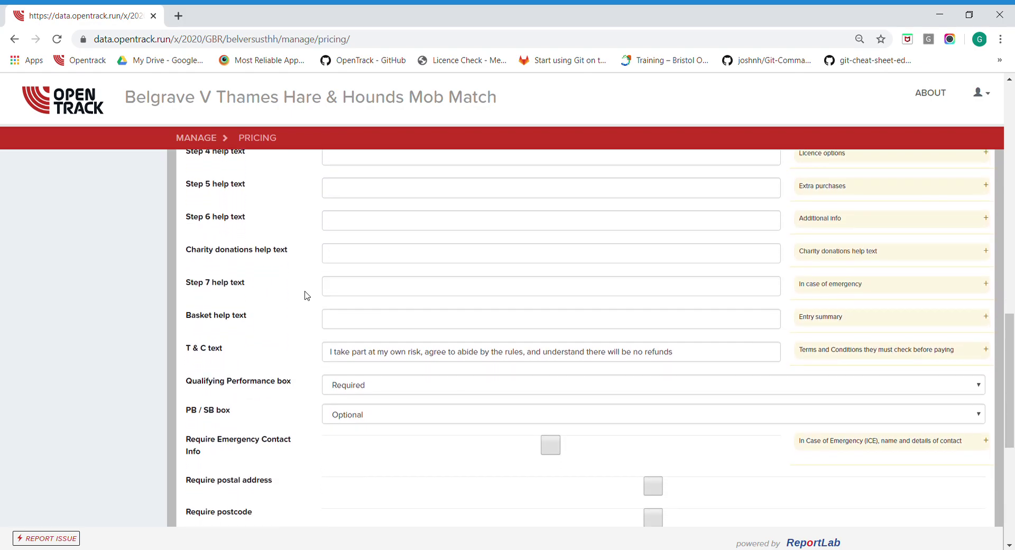
scroll(306, 194, "up", 5)
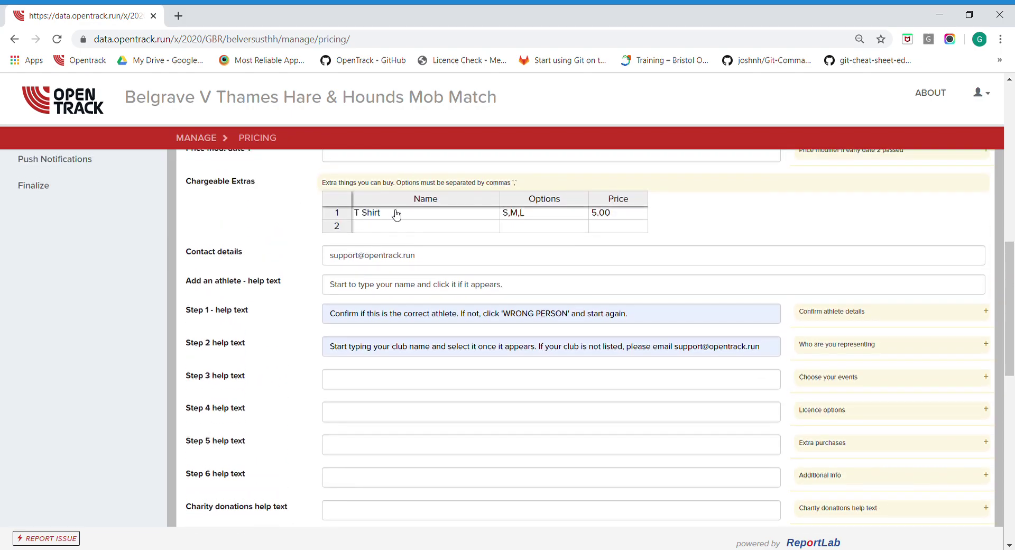
scroll(275, 345, "down", 2)
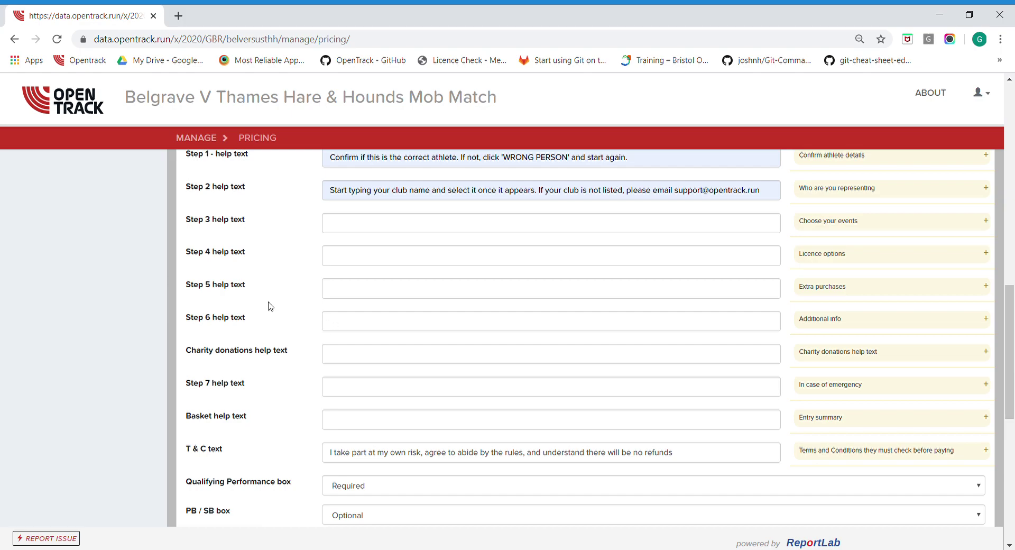
left_click_drag(248, 319, 201, 319)
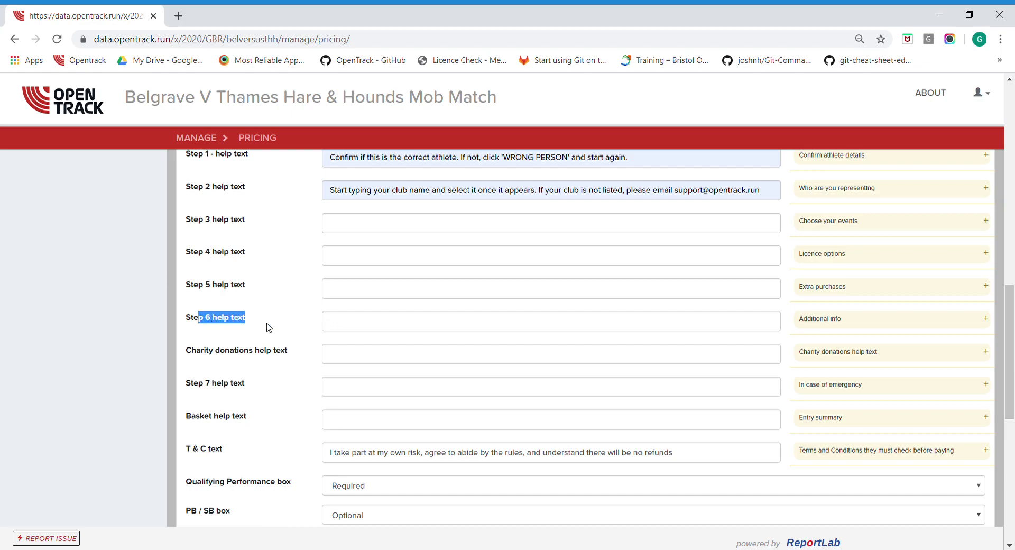
scroll(266, 328, "down", 1)
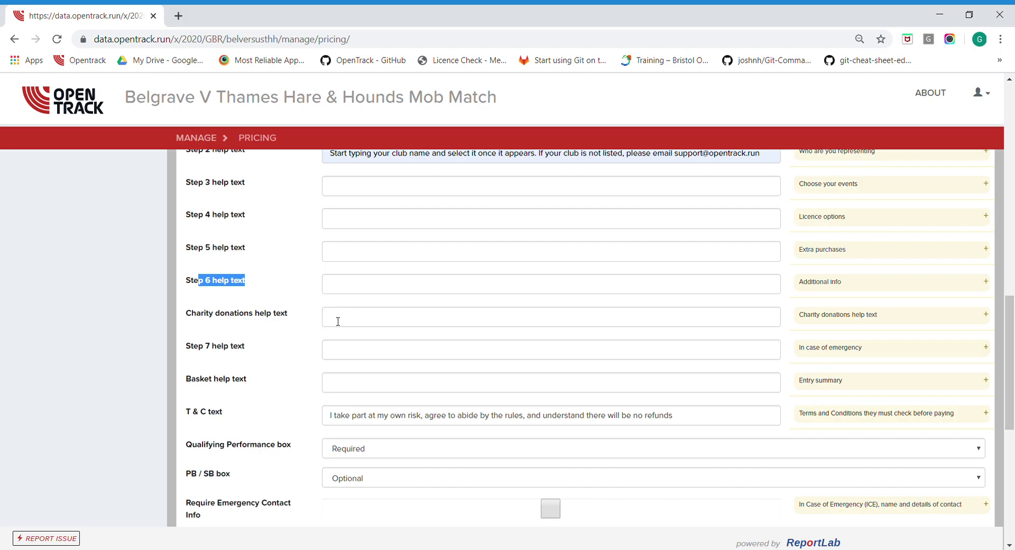
Paste the COVID-19 donation appeal into the Charity donations help text
left_click(350, 318)
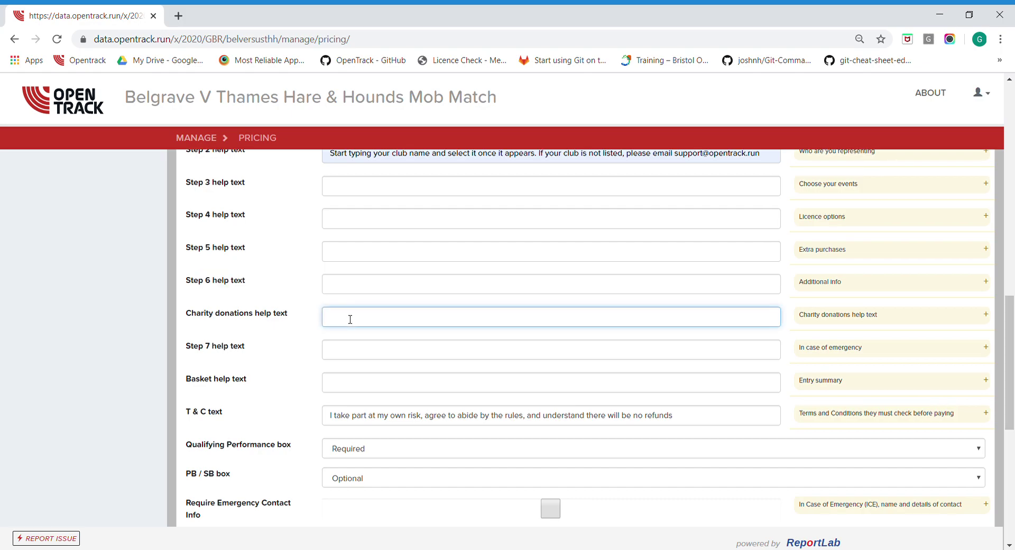
type("With the ongoing COVID-19 crisis, we encourage you to make a charitable donation that will go to the . . . charity.")
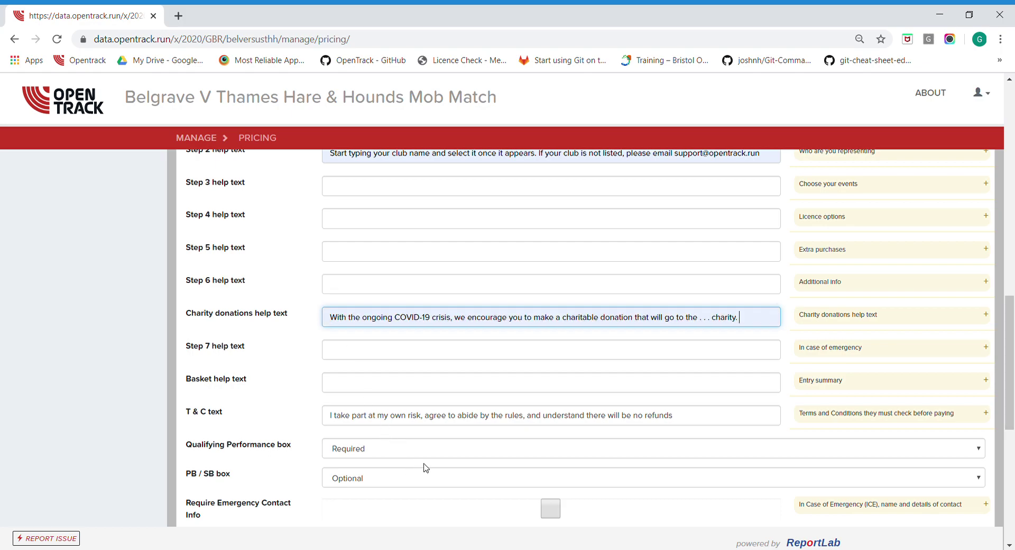
left_click_drag(331, 324, 704, 322)
left_click(709, 322)
key("shift+Left")
key("shift+Left")
scroll(246, 361, "down", 2)
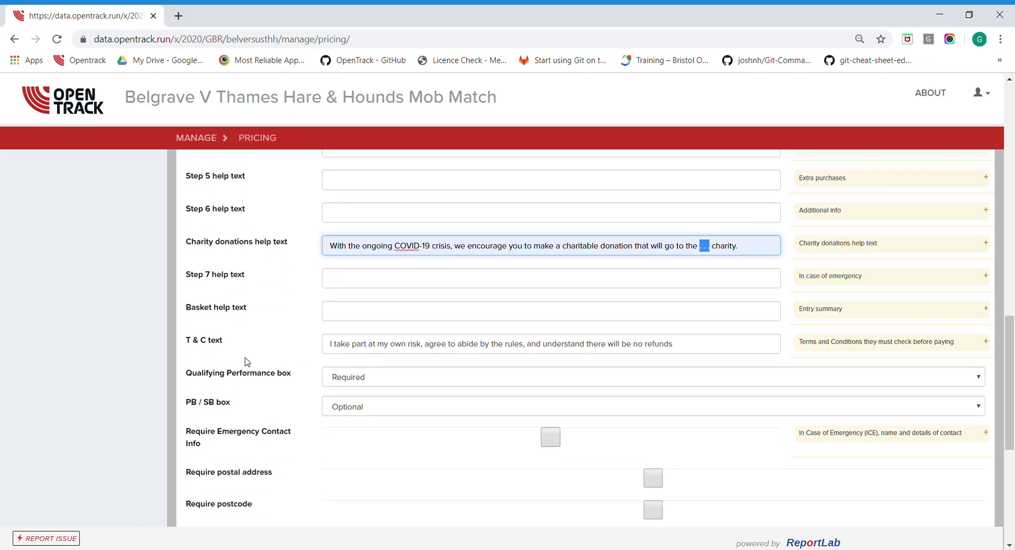
Set the Basket help text to 'Click CONFIRM to confirm your entry.'
left_click(343, 301)
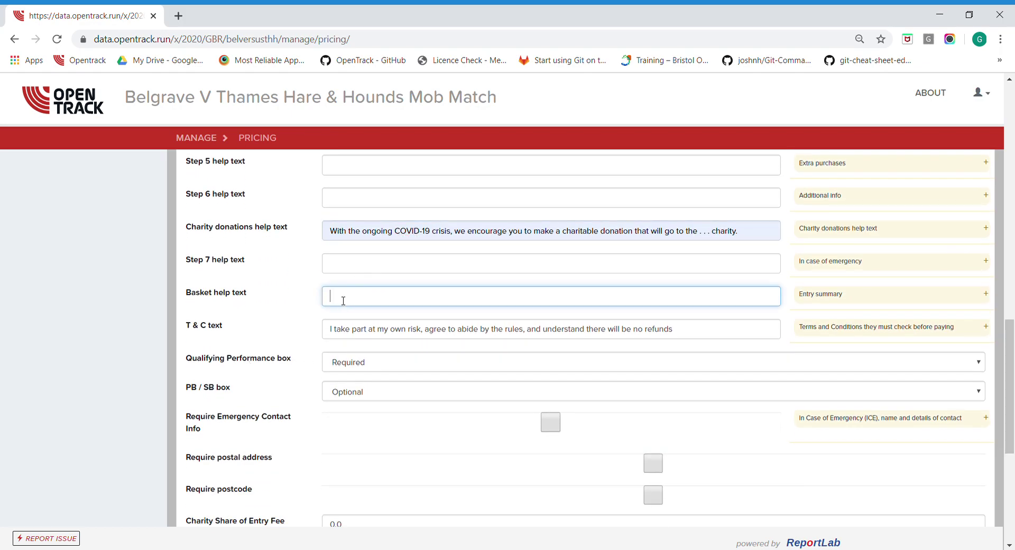
type("Click CONFIRM to confirm your entry.")
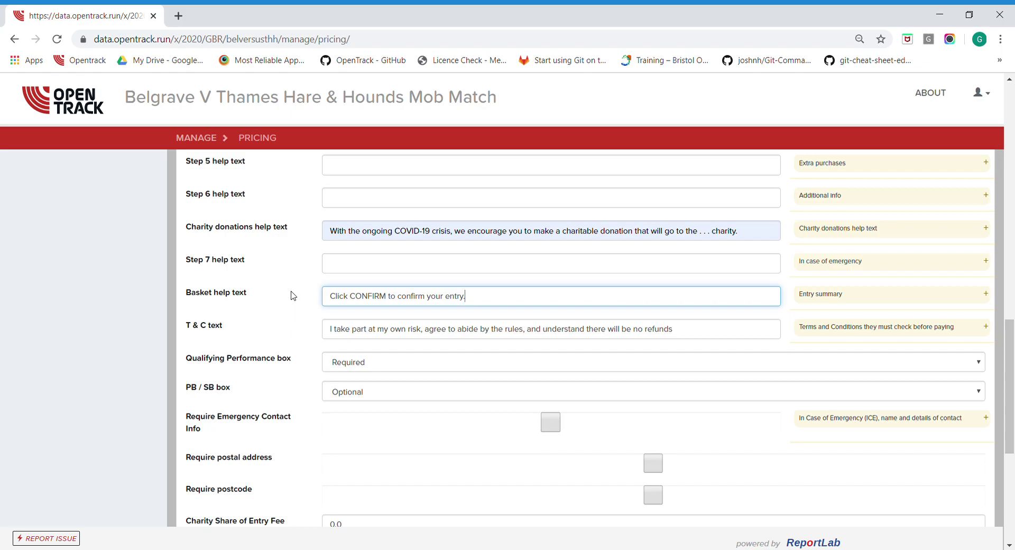
scroll(294, 295, "down", 2)
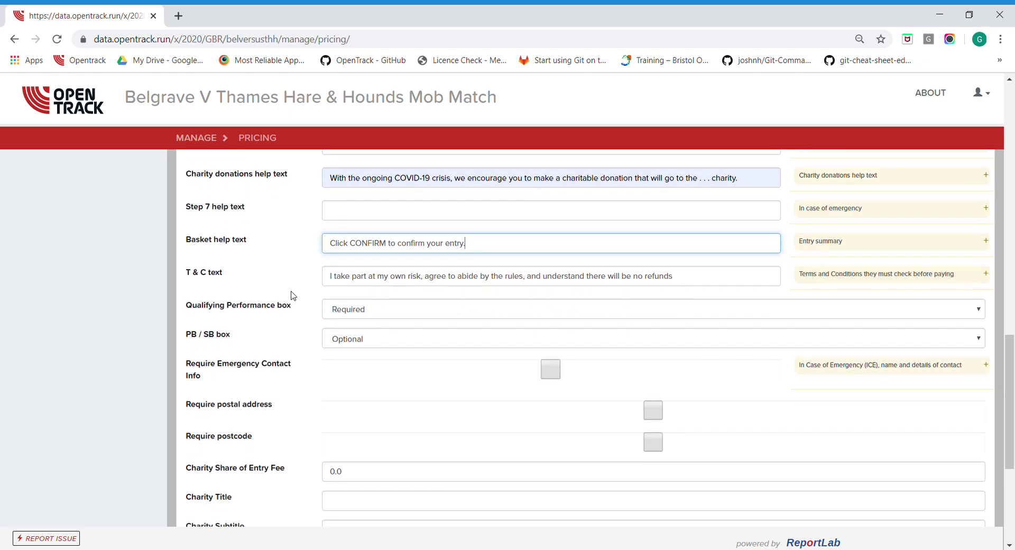
Remove the no-refunds clause so the T & C ends 'agree to abide by the rules.'
left_click_drag(331, 246, 528, 263)
left_click(706, 248)
key("BackSpace")
type(".")
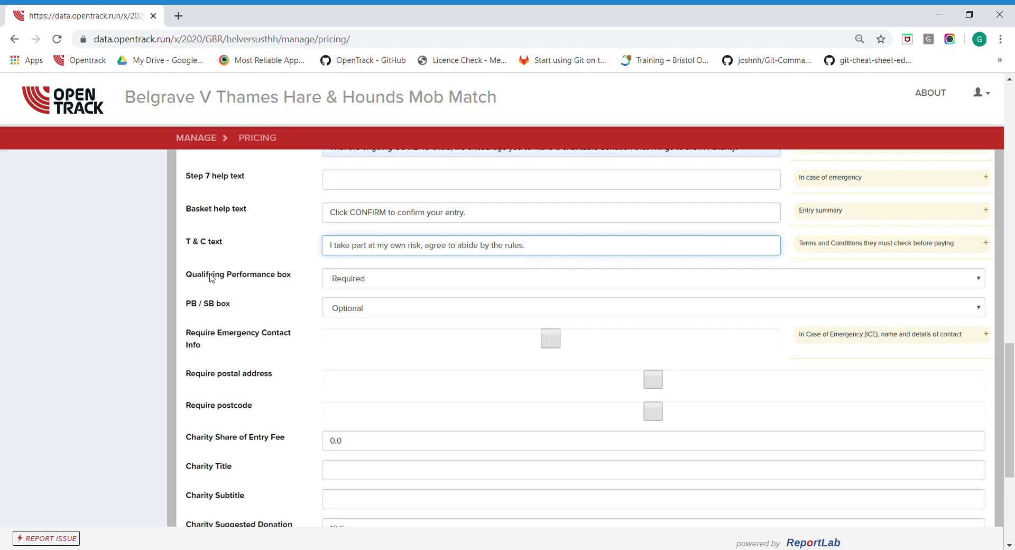
left_click(284, 235)
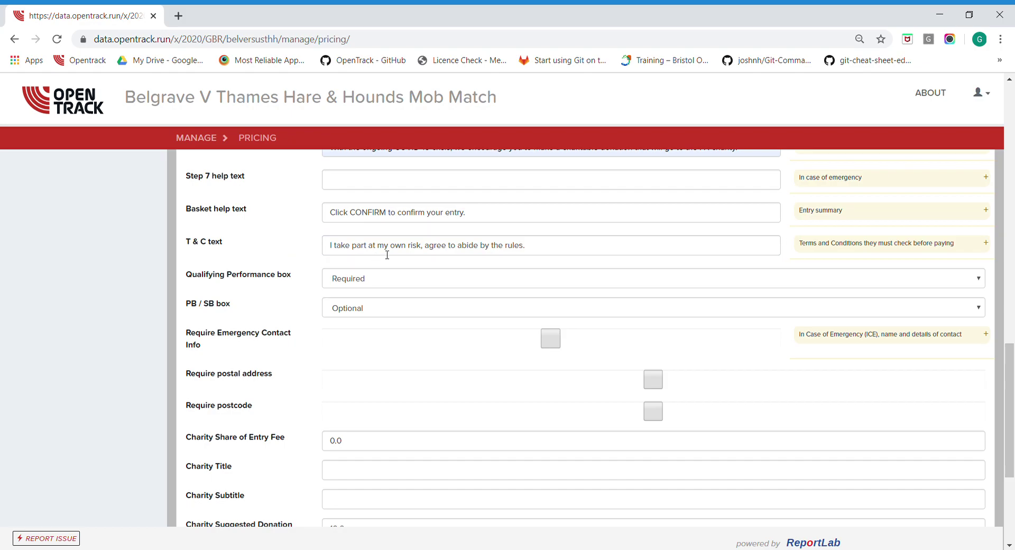
left_click_drag(568, 254, 312, 254)
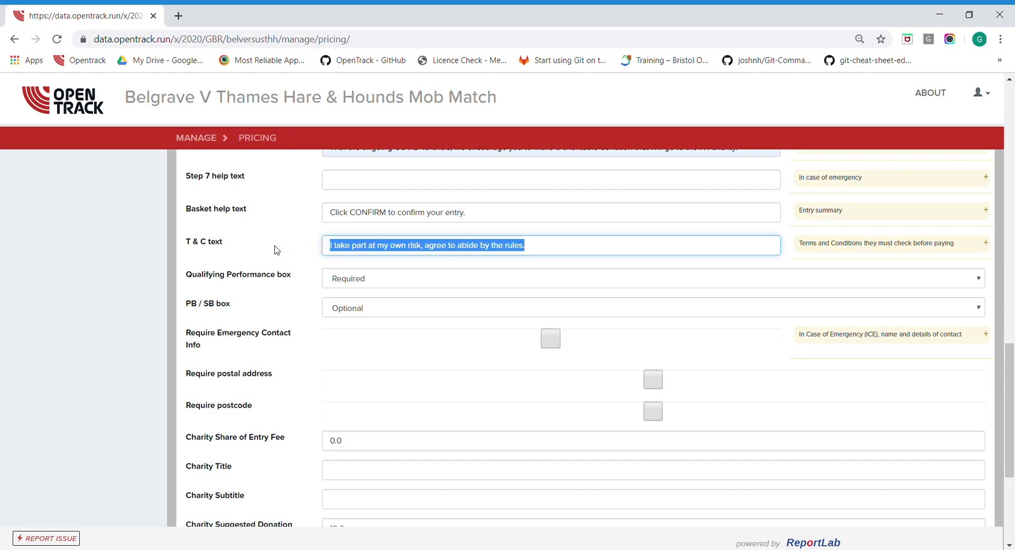
left_click(268, 286)
Choose Not shown for the Qualifying Performance box and the PB / SB box
scroll(268, 285, "down", 2)
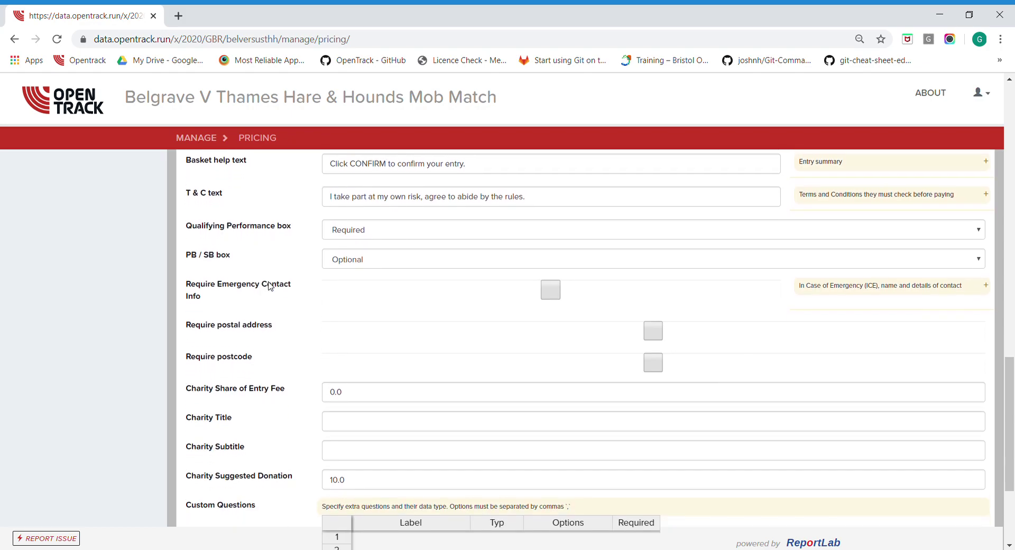
left_click(383, 189)
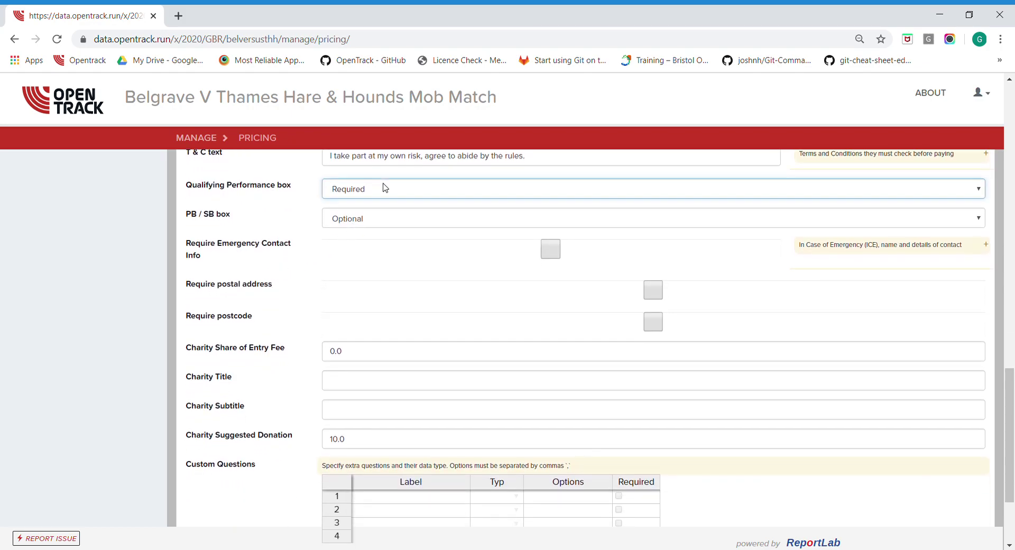
left_click(365, 207)
left_click(349, 218)
left_click(333, 237)
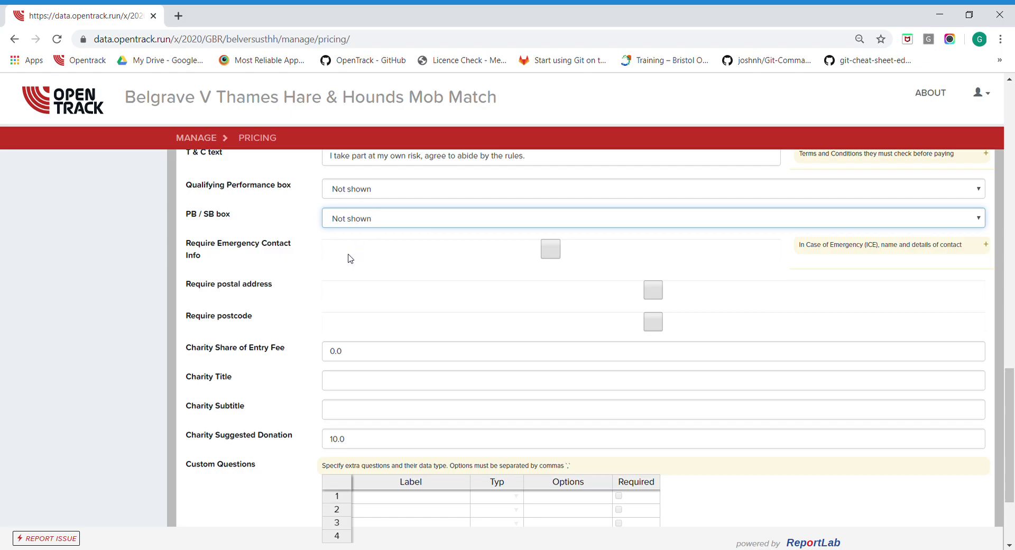
left_click(242, 223)
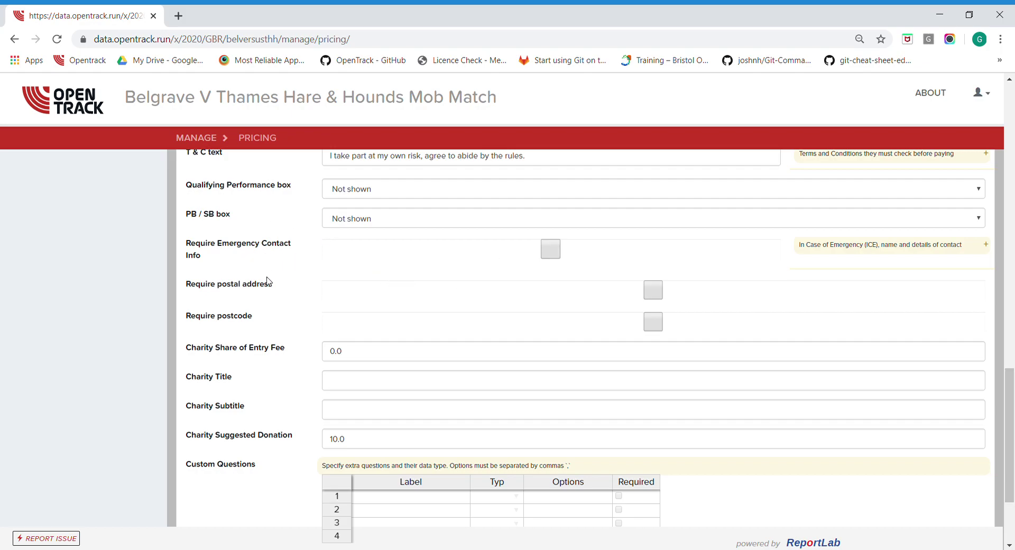
Keep Charity Share at 0.0, enter title 'COVID-19 Disaster Charity' and subtitle 'NHS Funding'
scroll(268, 281, "down", 2)
scroll(267, 281, "down", 2)
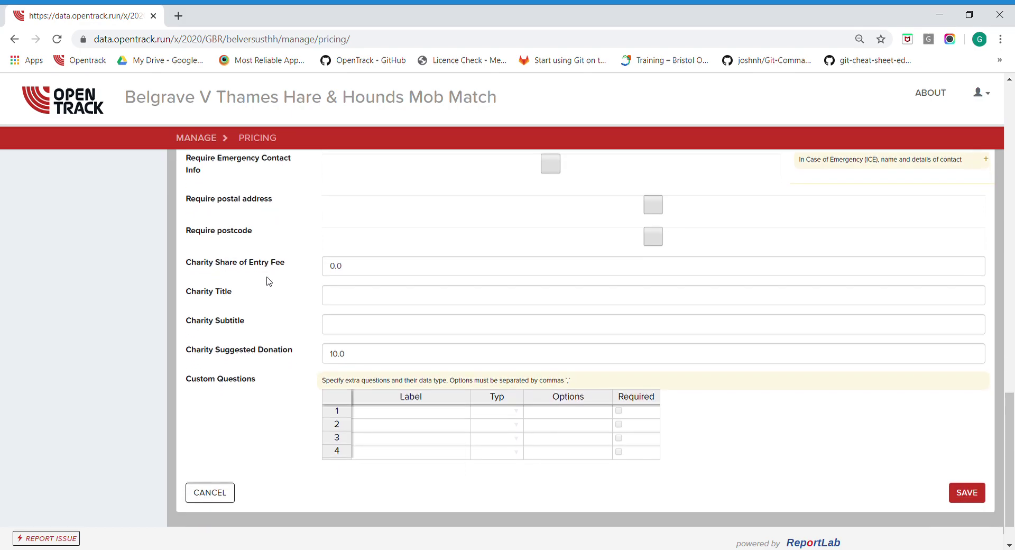
left_click_drag(350, 217, 318, 222)
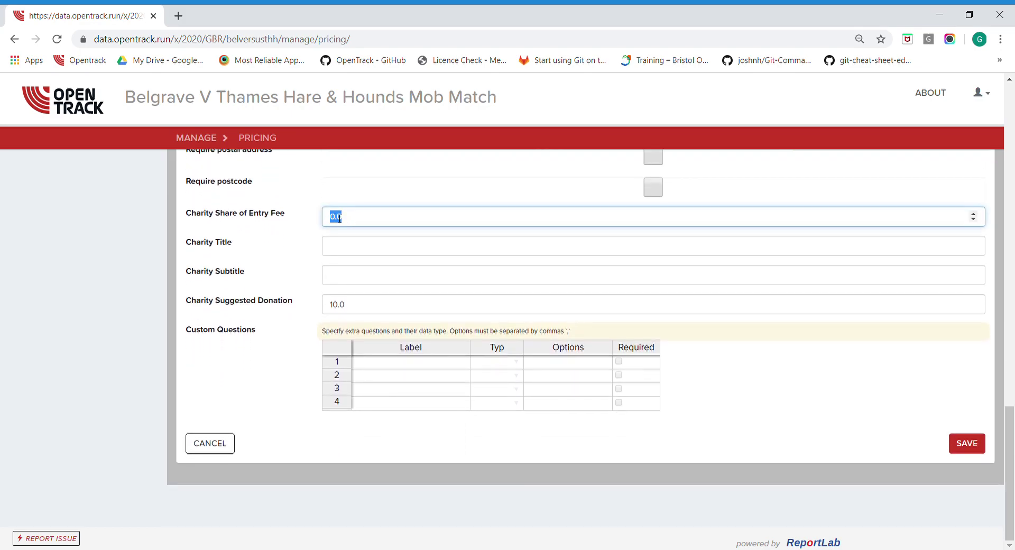
left_click(338, 218)
left_click(348, 251)
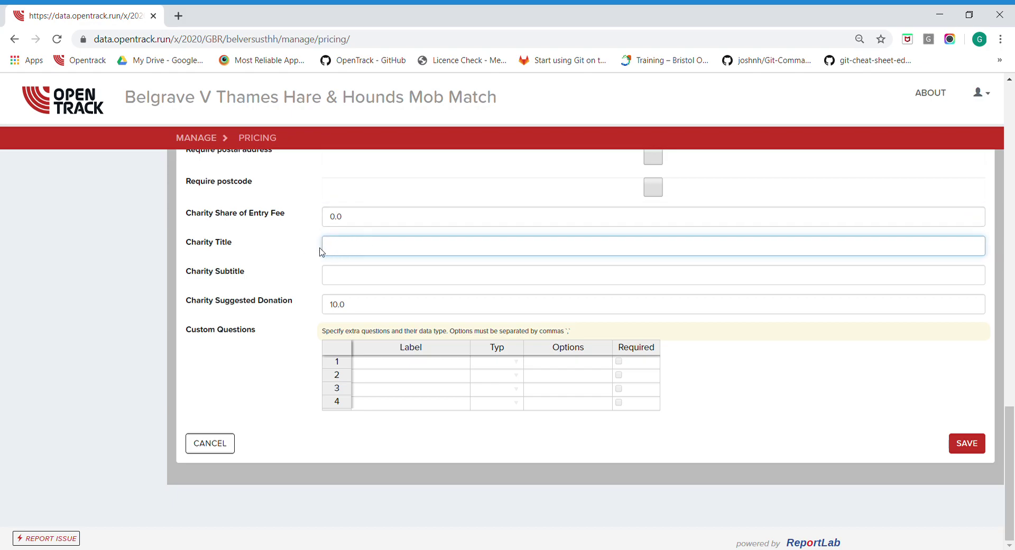
type("COVID-19 Dias")
key("BackSpace")
key("BackSpace")
type("saster Charity")
left_click(372, 275)
type("NHS Funding")
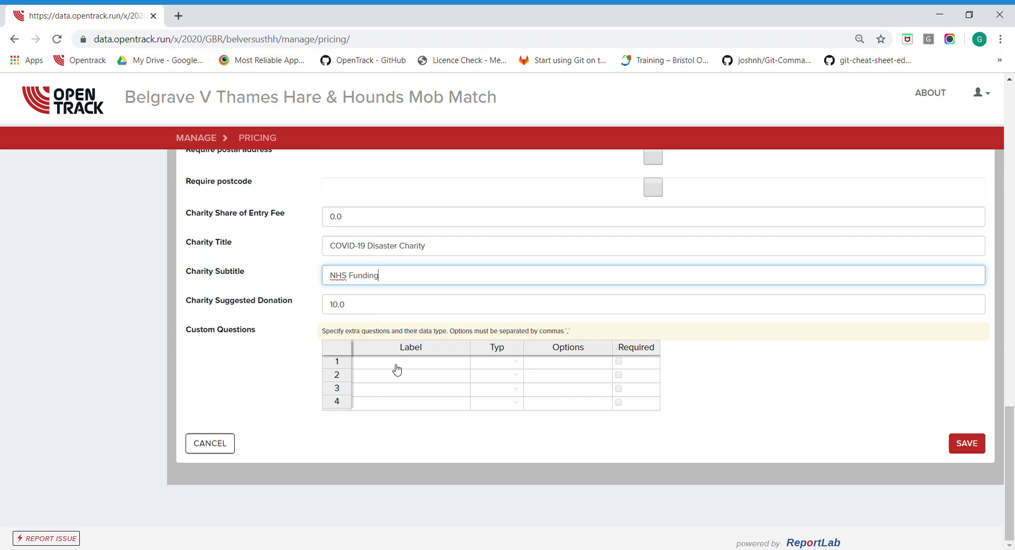
Label custom question 1 'Do you agree to abide by social distancing rules?'
left_click(422, 364)
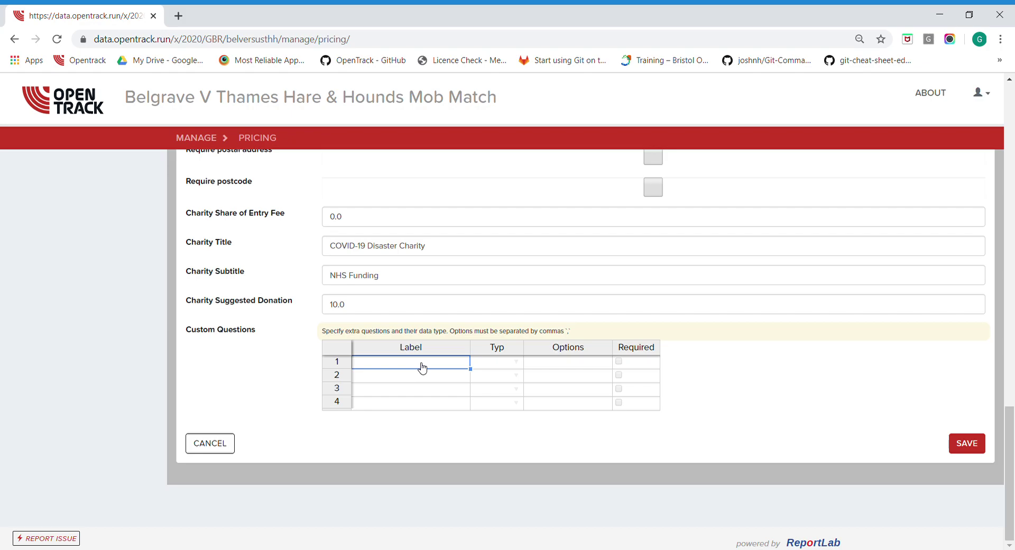
type("Do you agree to abide by")
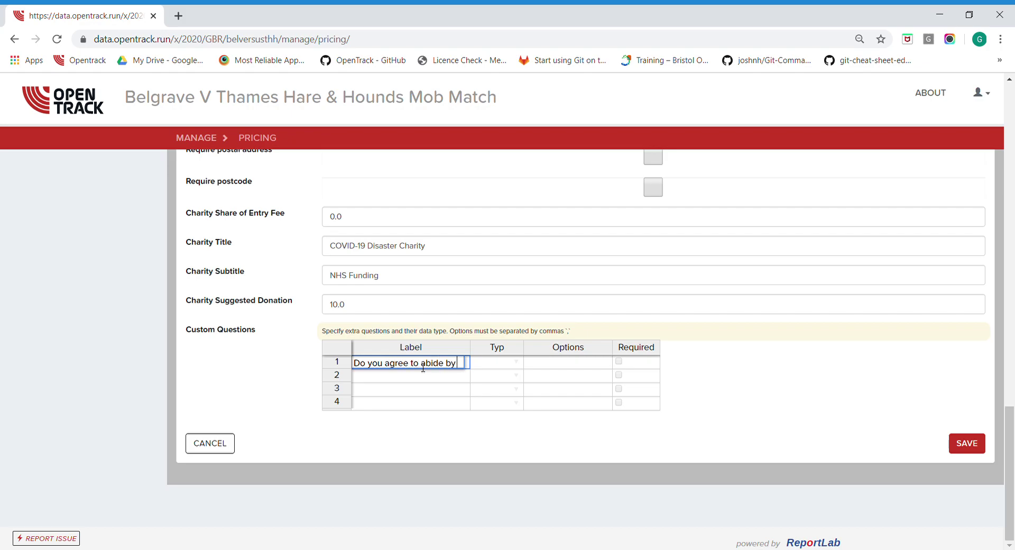
type("social distnc")
key("BackSpace")
key("BackSpace")
type("ancing rules?")
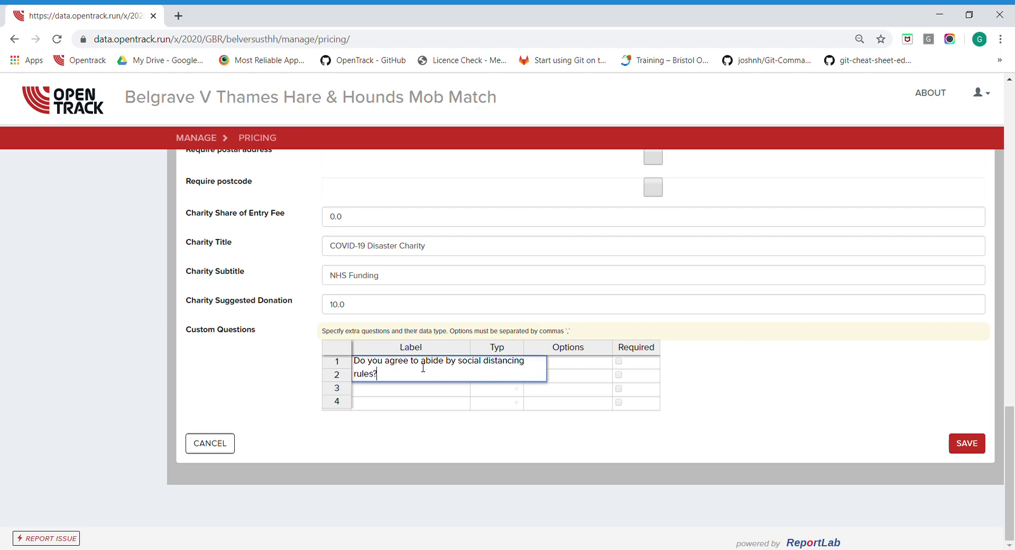
left_click(623, 338)
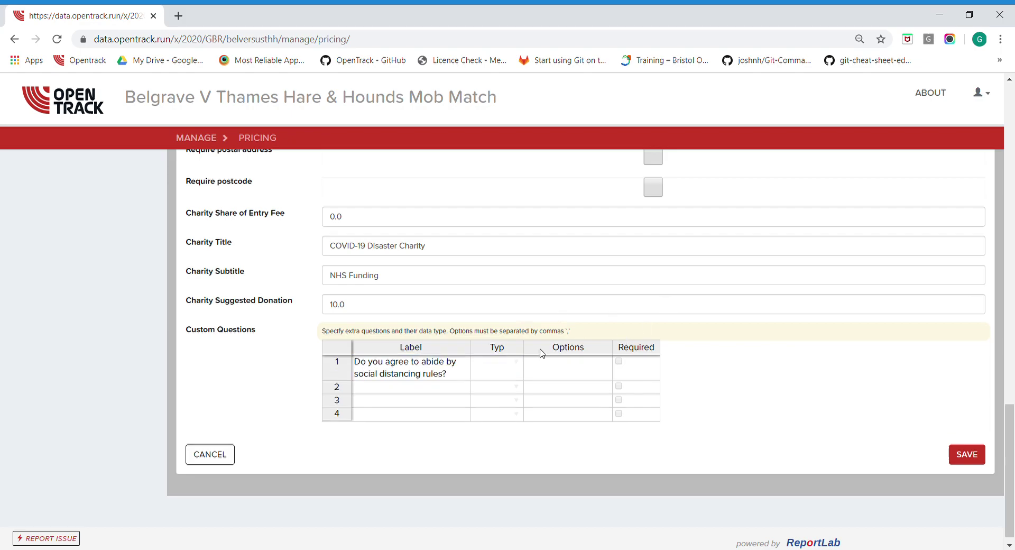
Make question 1 a required TEXT question with option Yes
left_click(517, 363)
left_click(498, 401)
left_click(567, 373)
type("Yes")
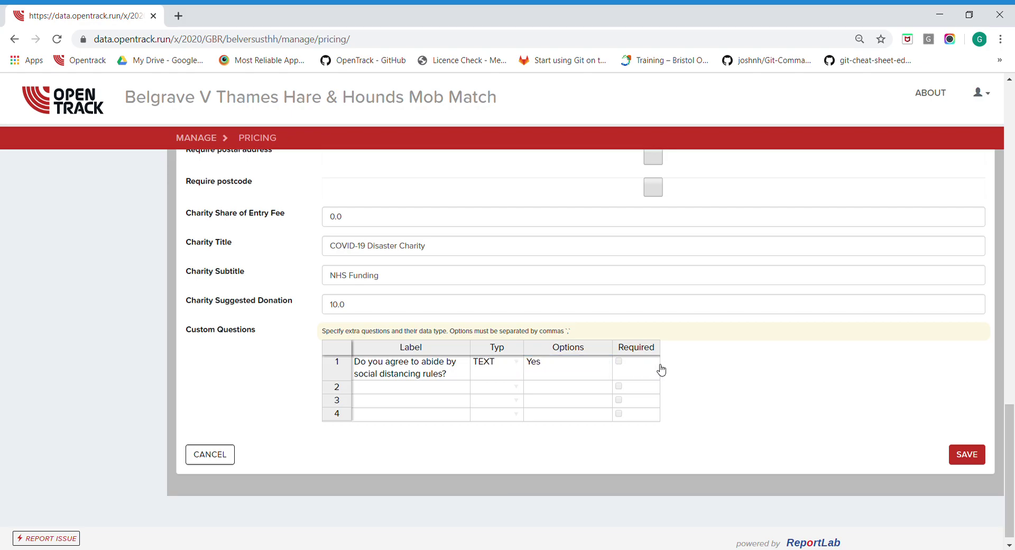
left_click(656, 369)
left_click(678, 371)
left_click(657, 365)
left_click(619, 361)
left_click(699, 386)
Save the Pricing form and highlight the 'Pricing configuration data successfully saved' confirmation
scroll(613, 400, "up", 15)
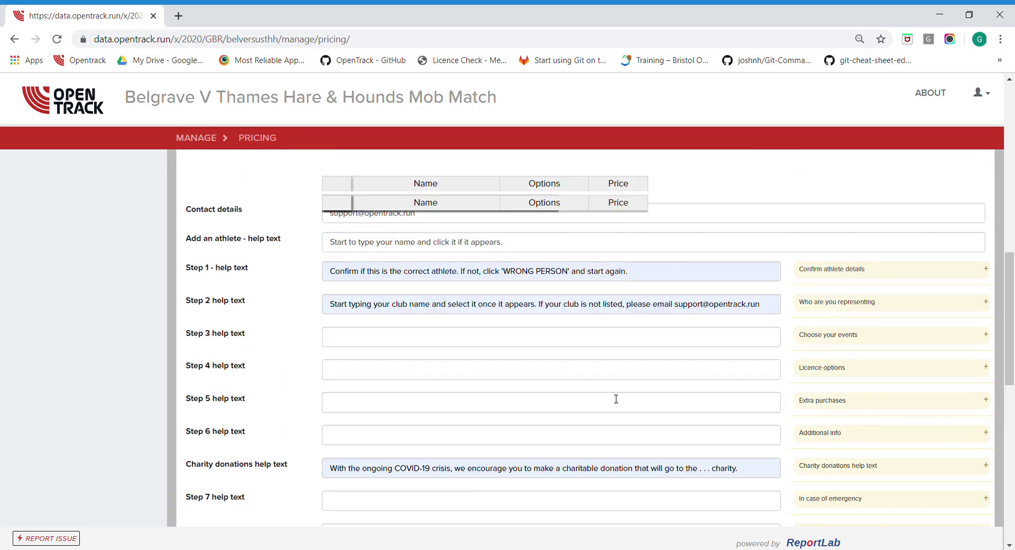
scroll(615, 399, "up", 5)
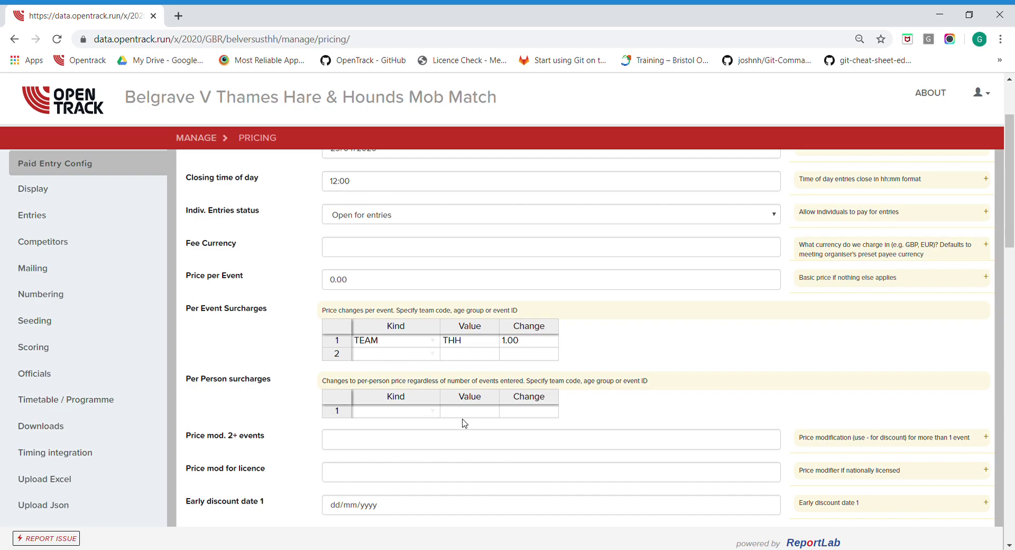
scroll(548, 428, "down", 20)
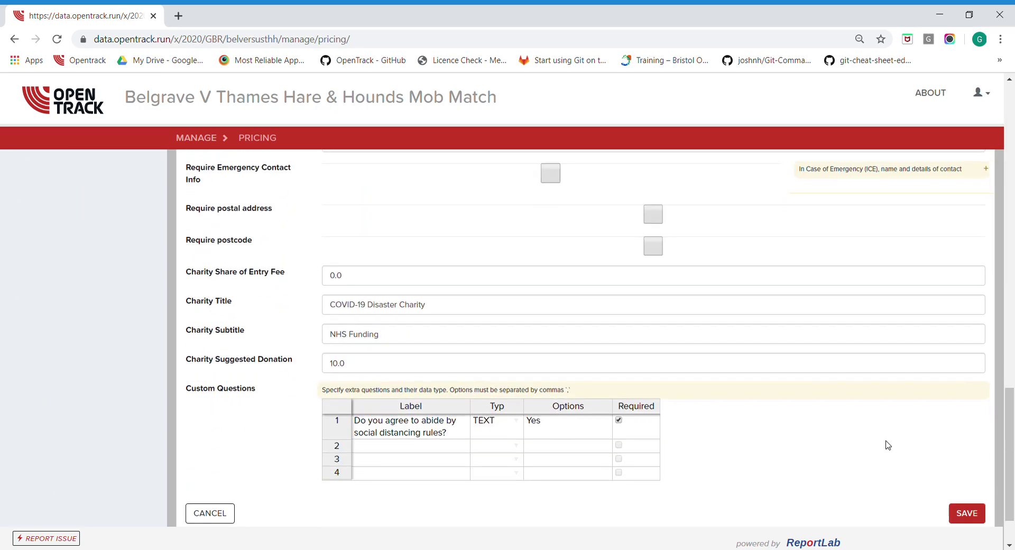
left_click(966, 513)
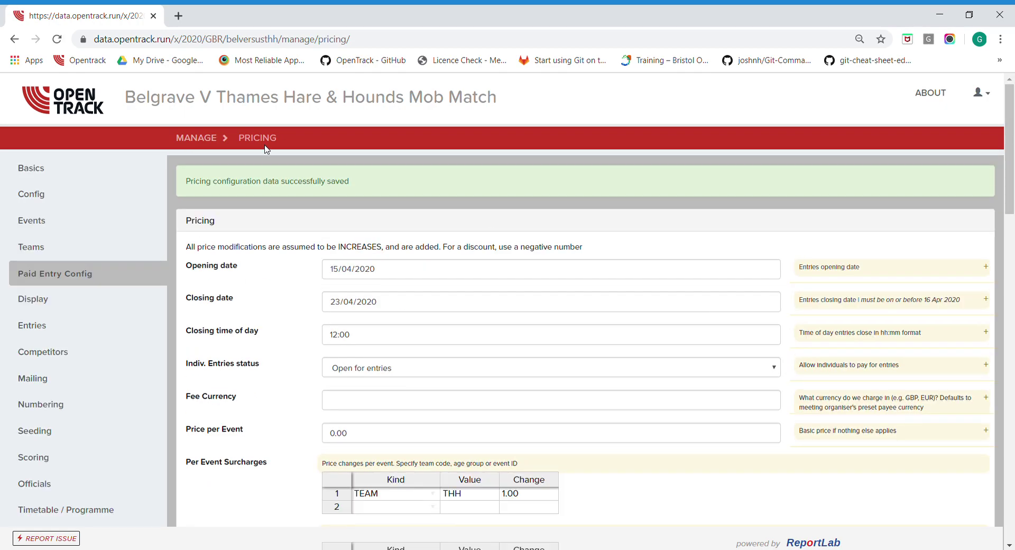
left_click_drag(369, 183, 191, 179)
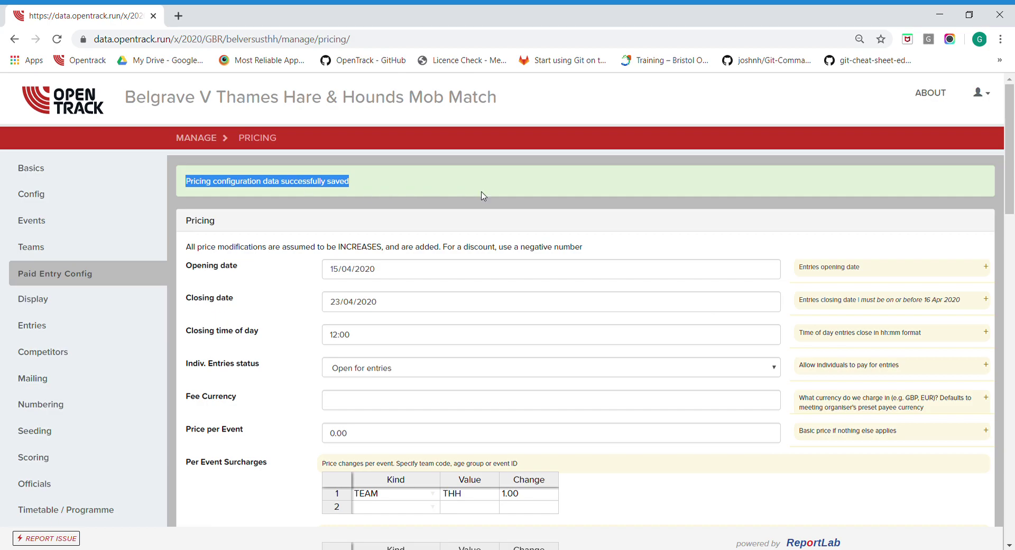